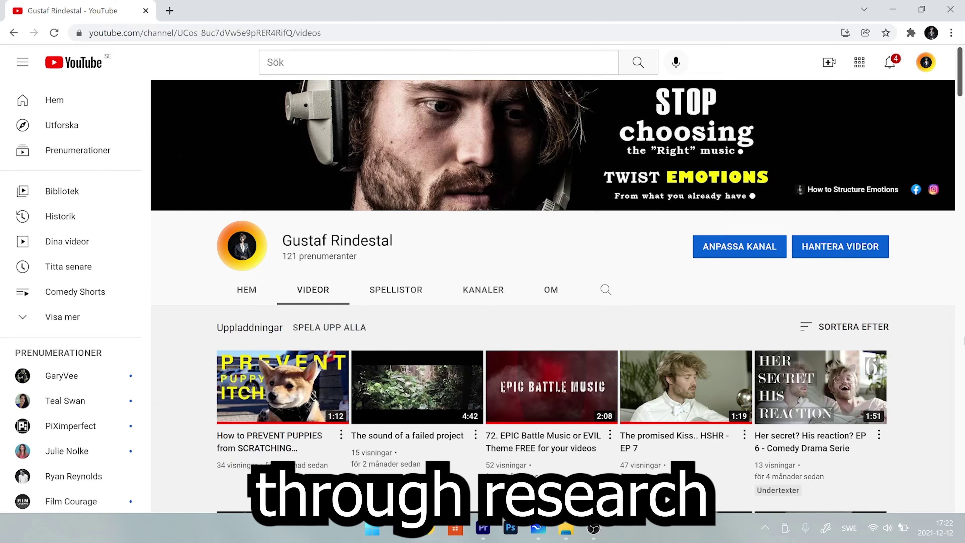
- Scroll the channel's Videos tab down to the older numbered music uploads and start playback
{"action": "scroll", "coordinate": [643, 499], "scroll_direction": "down", "scroll_amount": 10}
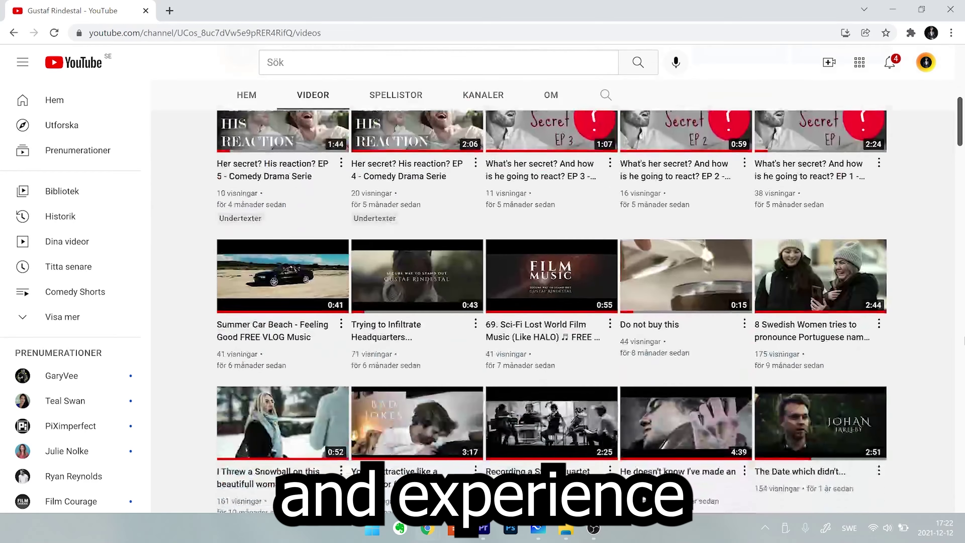
{"action": "scroll", "coordinate": [643, 499], "scroll_direction": "down", "scroll_amount": 15}
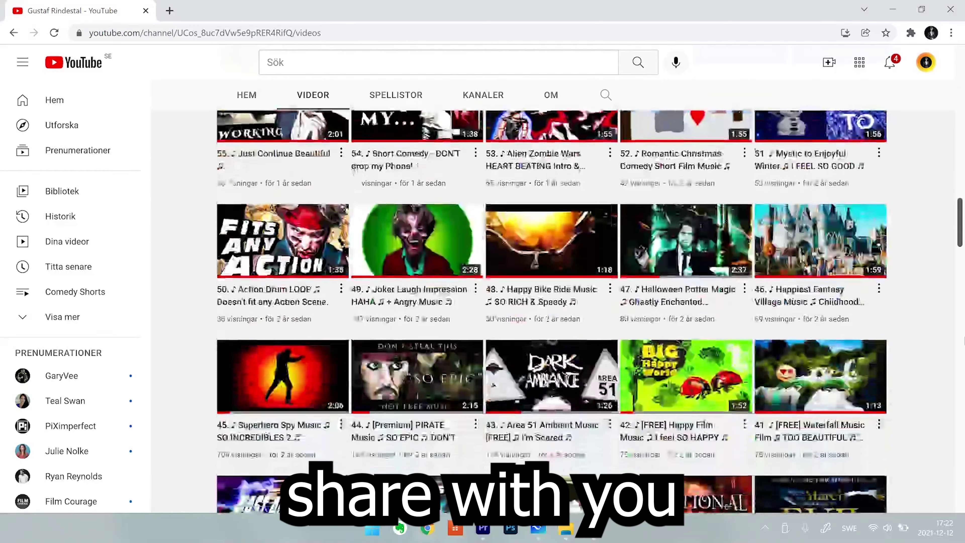
{"action": "scroll", "coordinate": [644, 499], "scroll_direction": "down", "scroll_amount": 20}
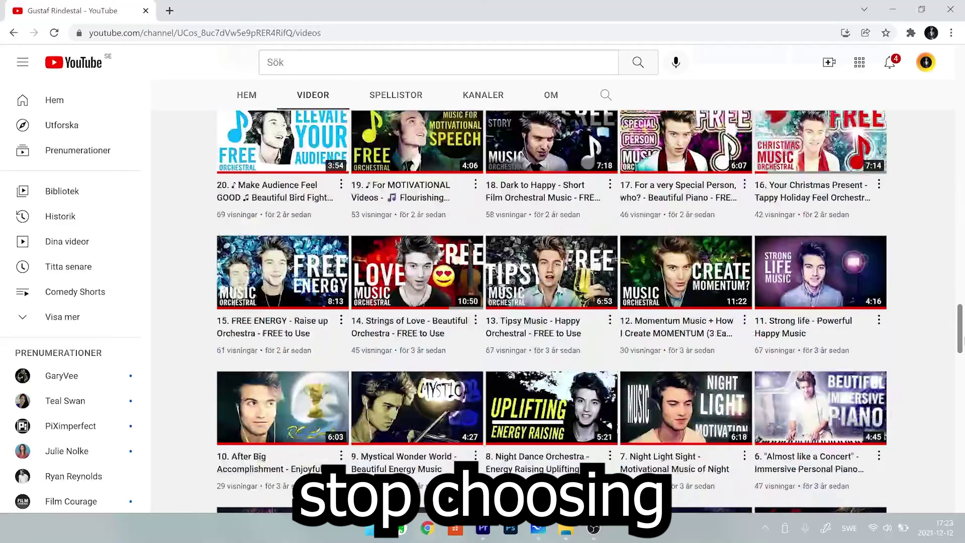
{"action": "scroll", "coordinate": [643, 499], "scroll_direction": "down", "scroll_amount": 5}
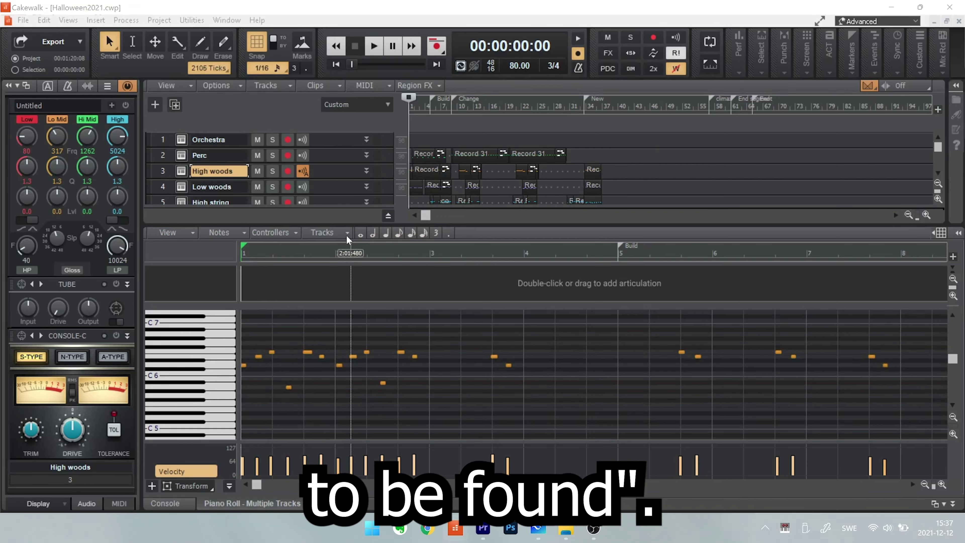
{"action": "key", "text": "space"}
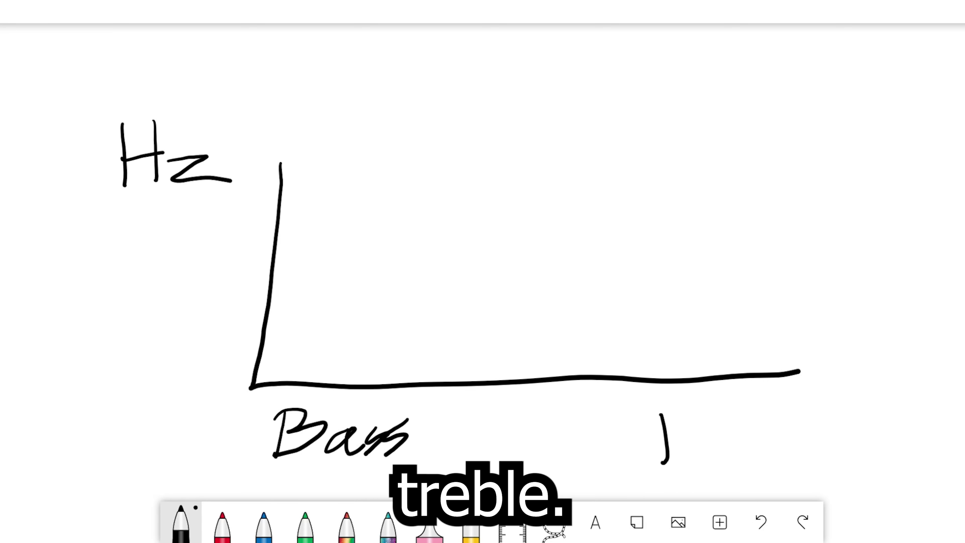
- Write the Treble label under the horizontal axis
{"action": "left_click_drag", "start_coordinate": [687, 455], "coordinate": [713, 437]}
{"action": "left_click_drag", "start_coordinate": [717, 443], "coordinate": [718, 451]}
{"action": "left_click_drag", "start_coordinate": [783, 429], "coordinate": [762, 444]}
{"action": "left_click_drag", "start_coordinate": [795, 390], "coordinate": [812, 432]}
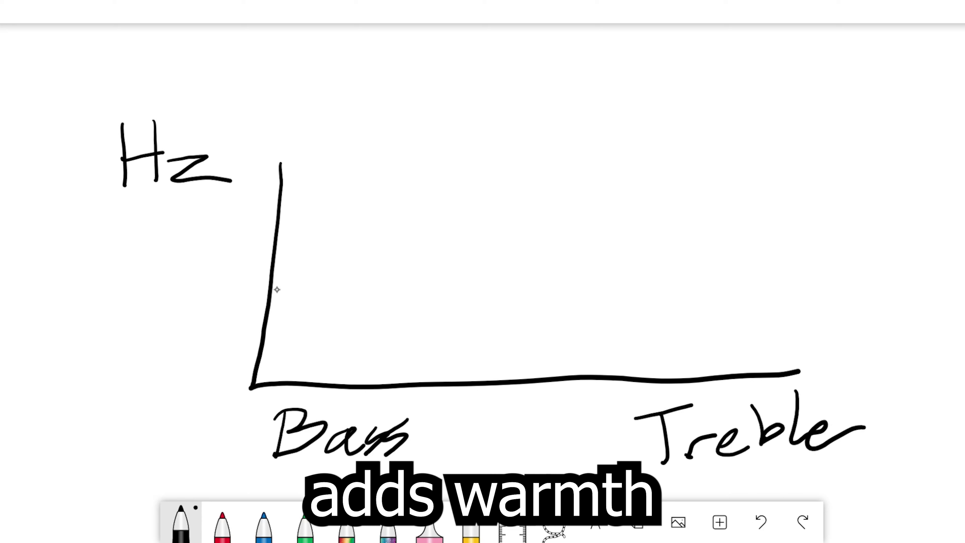
- Draw the wavy volume curve falling from the bass side toward the treble end
{"action": "left_click_drag", "start_coordinate": [269, 296], "coordinate": [336, 263]}
{"action": "mouse_move", "coordinate": [399, 248]}
{"action": "left_mouse_down"}
{"action": "mouse_move", "coordinate": [431, 250]}
{"action": "mouse_move", "coordinate": [451, 272]}
{"action": "left_mouse_up"}
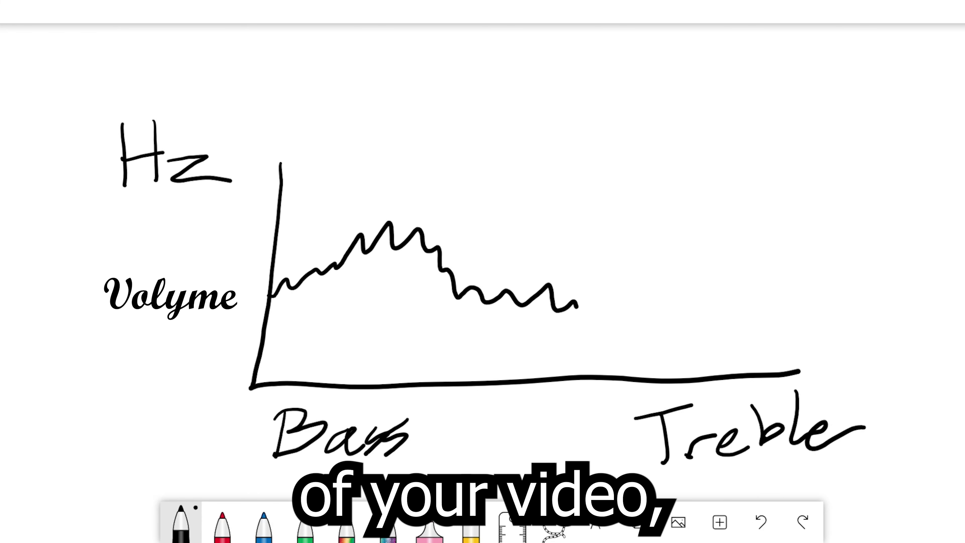
{"action": "left_click_drag", "start_coordinate": [578, 314], "coordinate": [642, 331]}
{"action": "left_click_drag", "start_coordinate": [697, 357], "coordinate": [729, 364]}
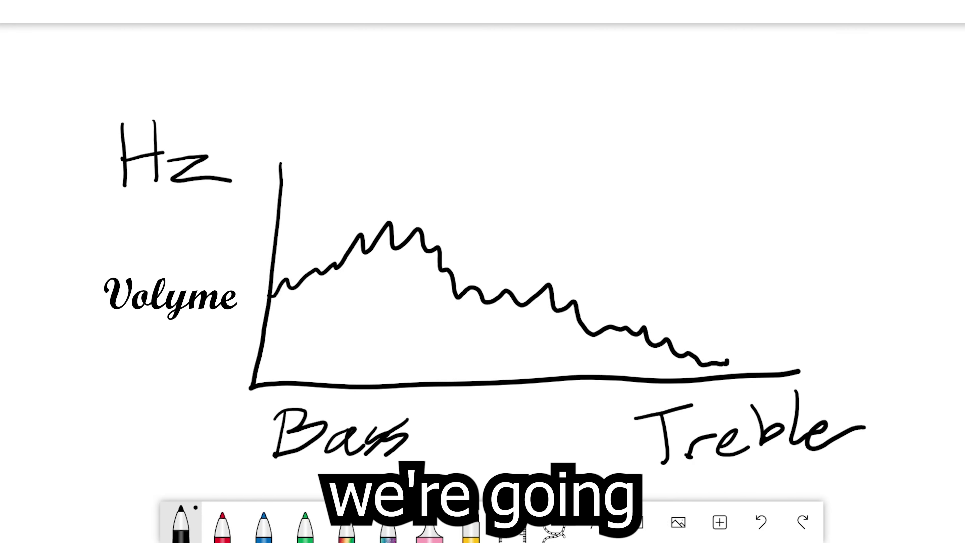
- Label the sketch with Voice and an arrow to the treble end, plus music above the curve
{"action": "mouse_move", "coordinate": [652, 212]}
{"action": "left_mouse_down"}
{"action": "mouse_move", "coordinate": [692, 201]}
{"action": "mouse_move", "coordinate": [712, 223]}
{"action": "mouse_move", "coordinate": [782, 229]}
{"action": "left_mouse_up"}
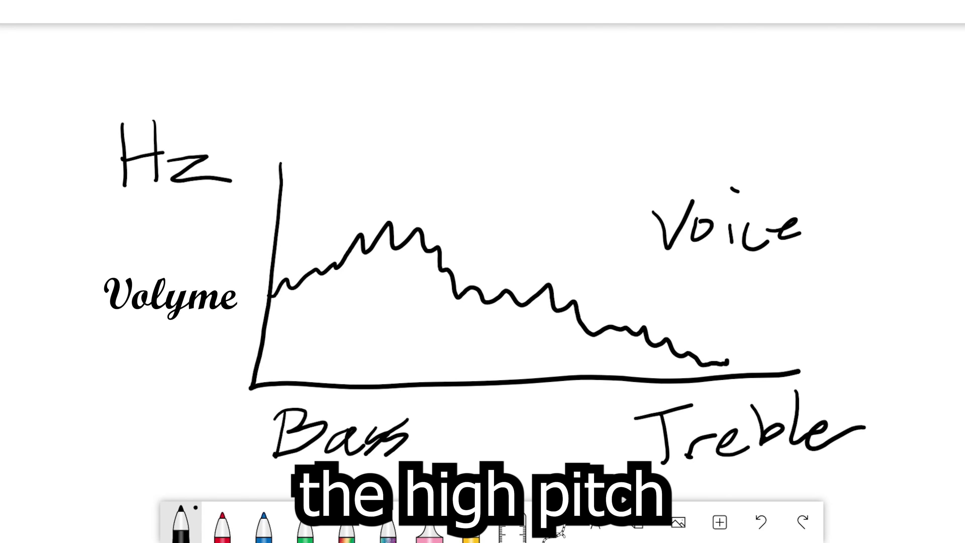
{"action": "left_click_drag", "start_coordinate": [733, 312], "coordinate": [832, 269]}
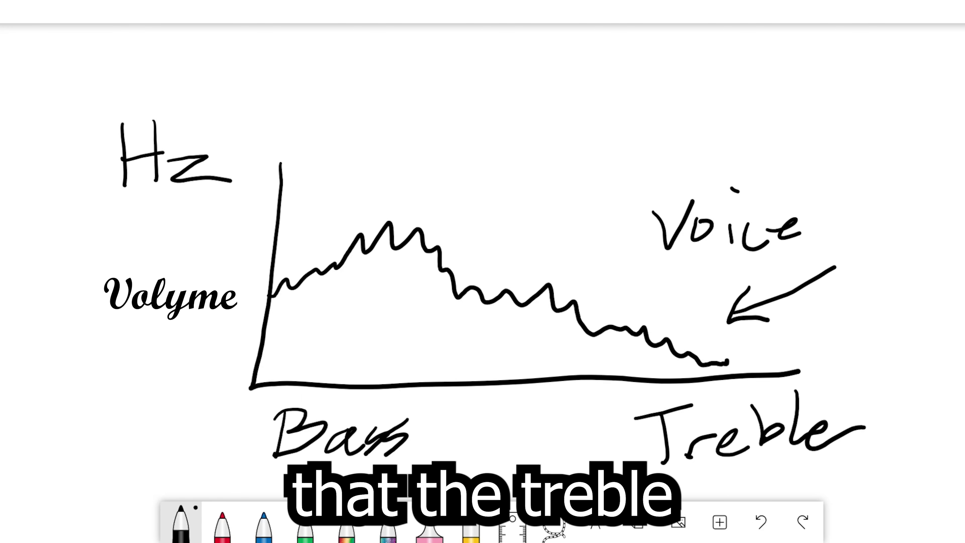
{"action": "left_click_drag", "start_coordinate": [348, 149], "coordinate": [346, 173]}
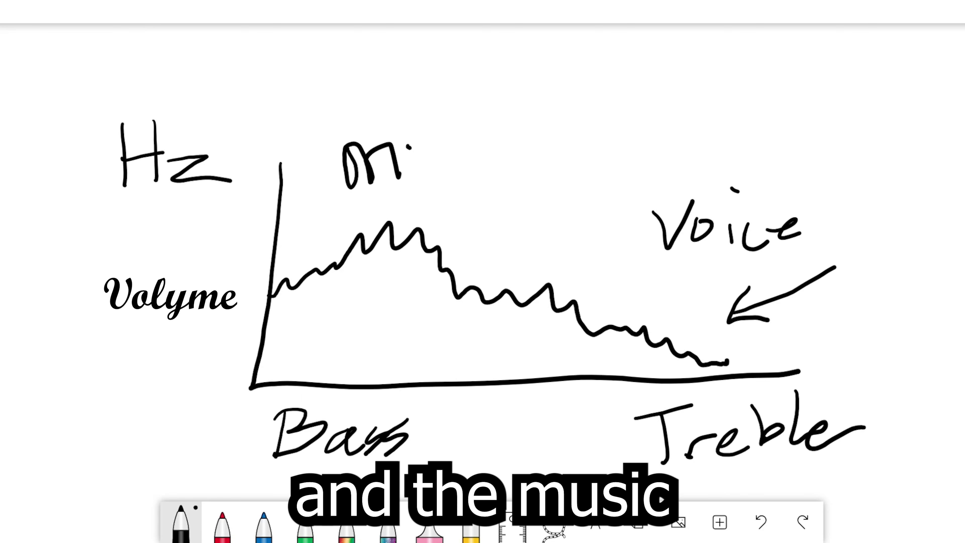
{"action": "left_click_drag", "start_coordinate": [412, 156], "coordinate": [461, 138]}
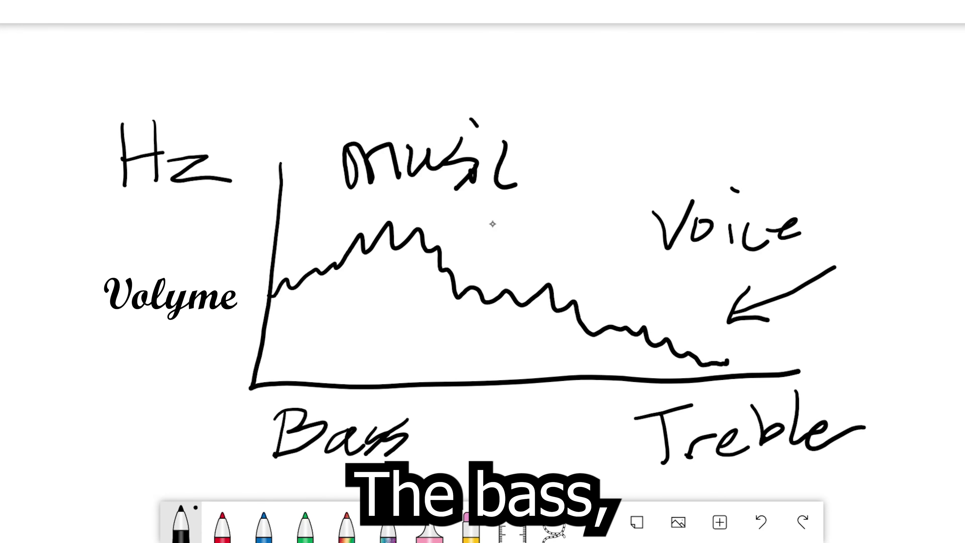
{"action": "left_click_drag", "start_coordinate": [480, 249], "coordinate": [515, 234]}
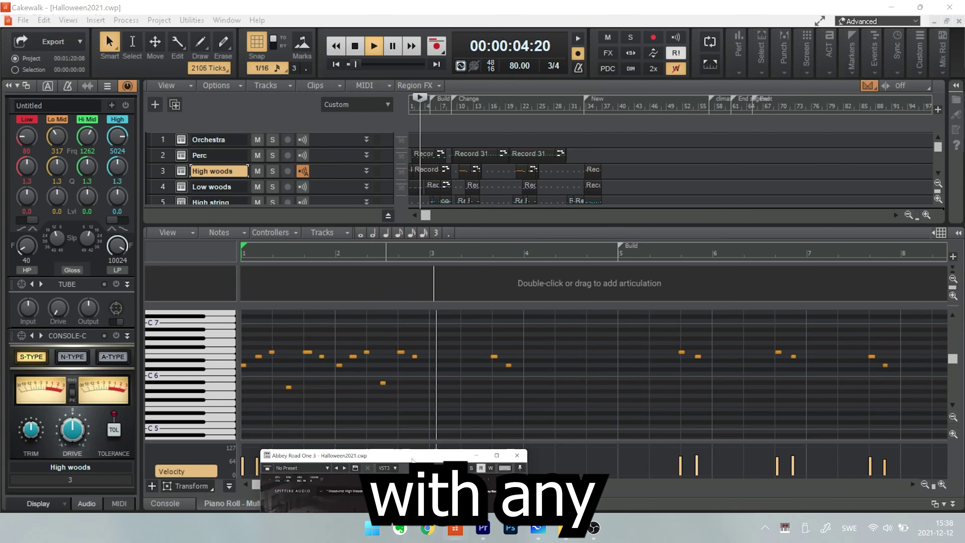
- Drag the Abbey Road One plugin window to the top right so its full interface shows
{"action": "left_click_drag", "start_coordinate": [468, 401], "coordinate": [706, 133]}
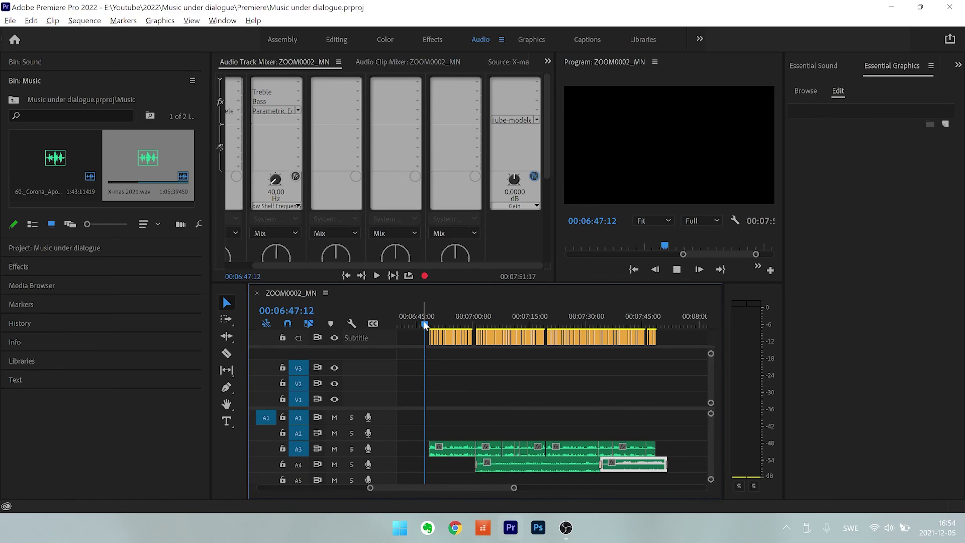
{"action": "key", "text": "space"}
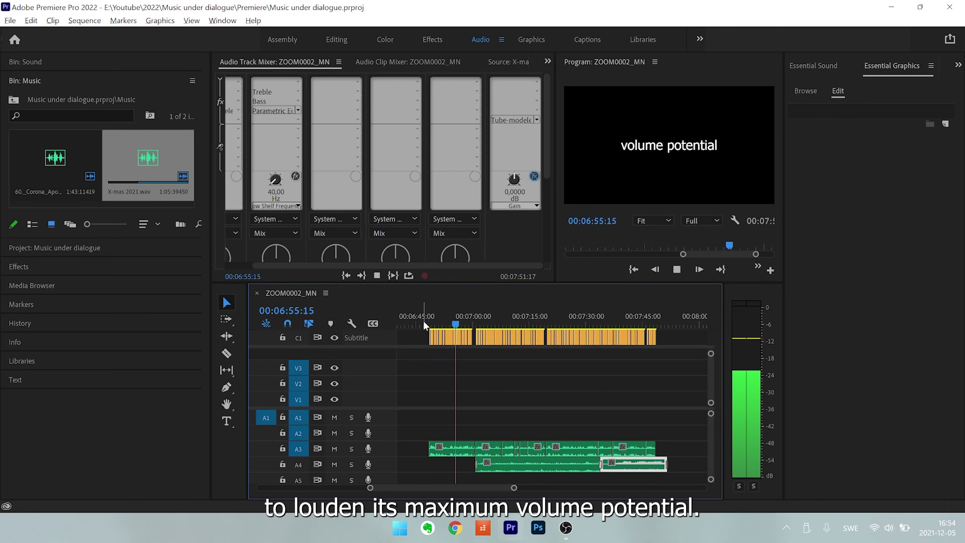
{"action": "key", "text": "space"}
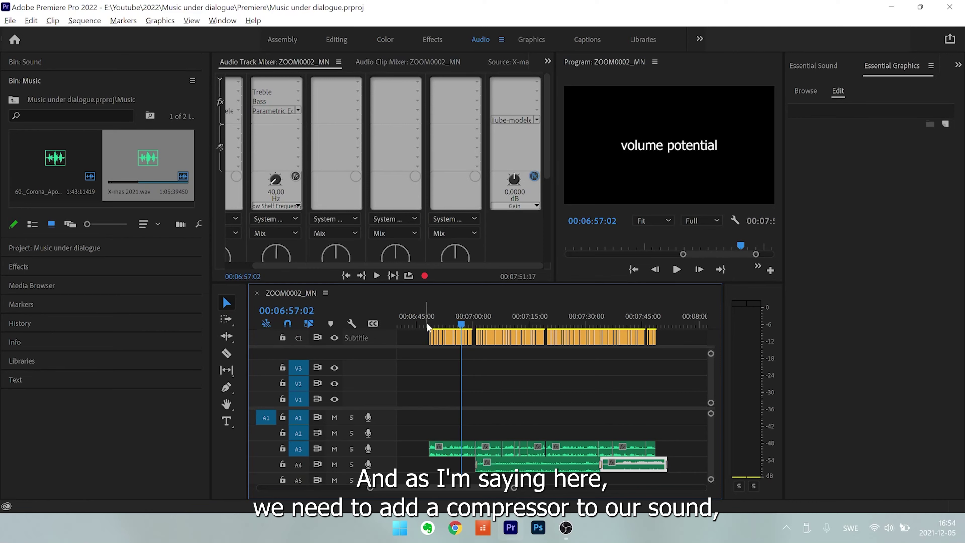
{"action": "left_click", "coordinate": [427, 322]}
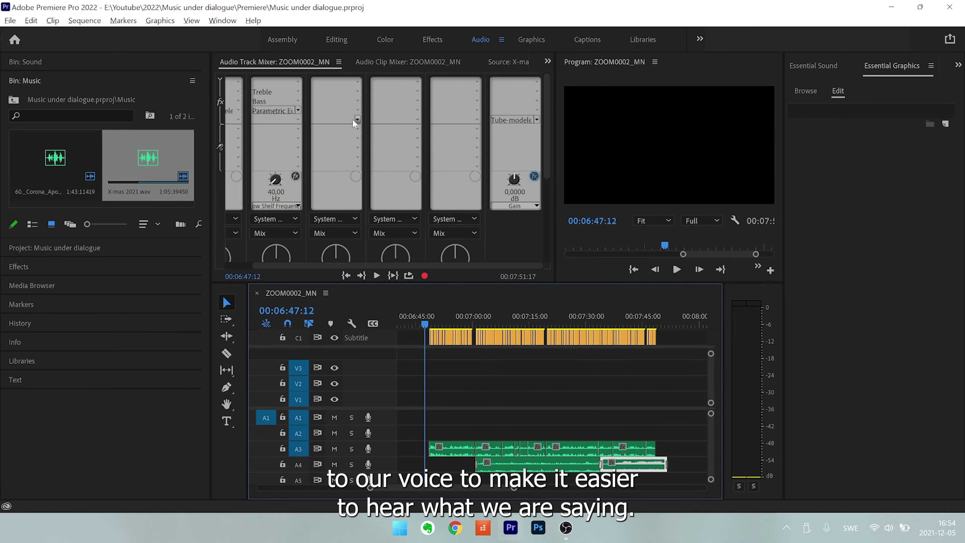
- Insert Amplitude and Compression > Tube-modeled Compressor on the voice track and open its editor
{"action": "left_click", "coordinate": [358, 101]}
{"action": "mouse_move", "coordinate": [380, 130]}
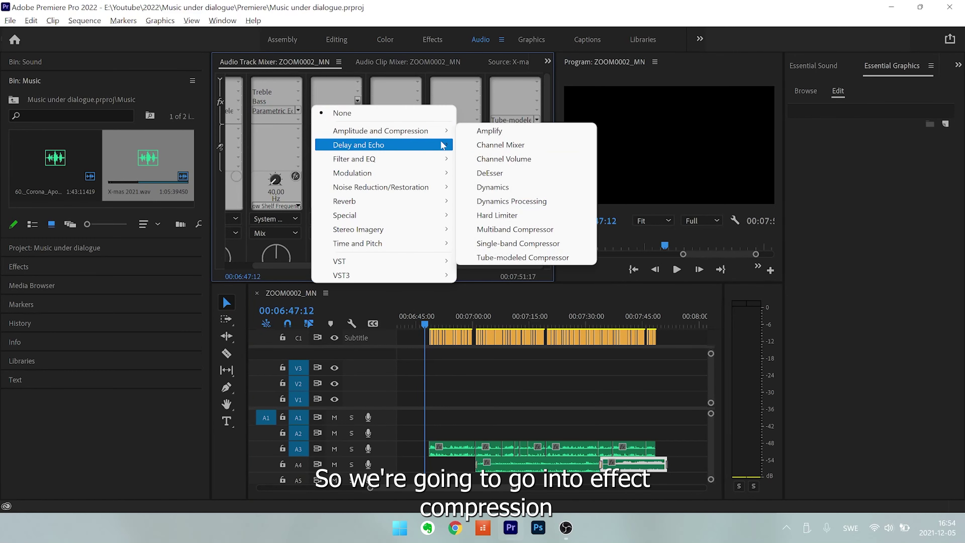
{"action": "mouse_move", "coordinate": [436, 135]}
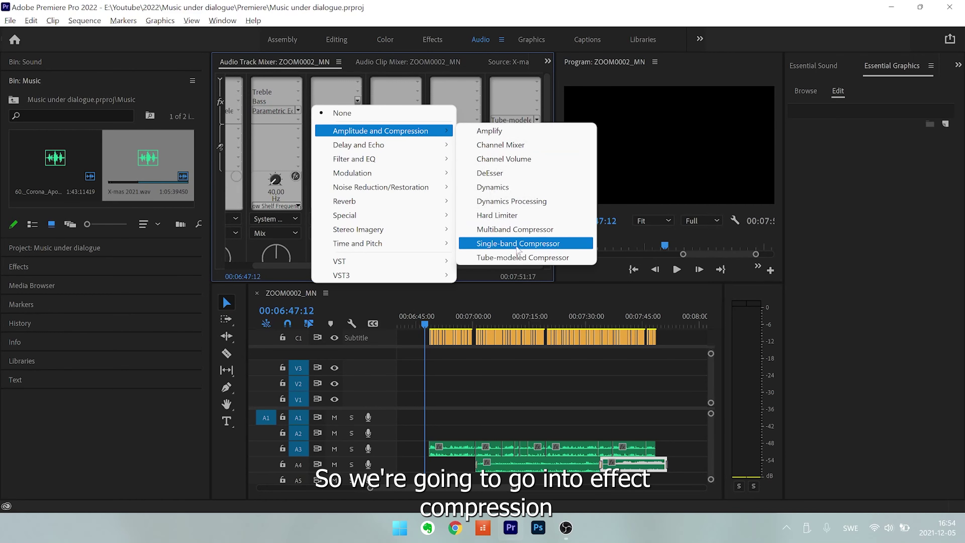
{"action": "left_click", "coordinate": [522, 257]}
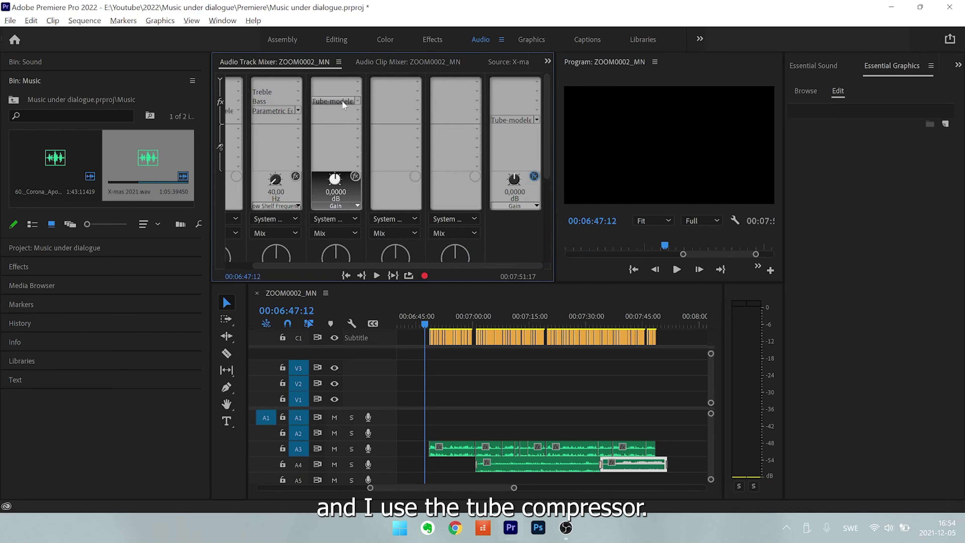
{"action": "double_click", "coordinate": [342, 100]}
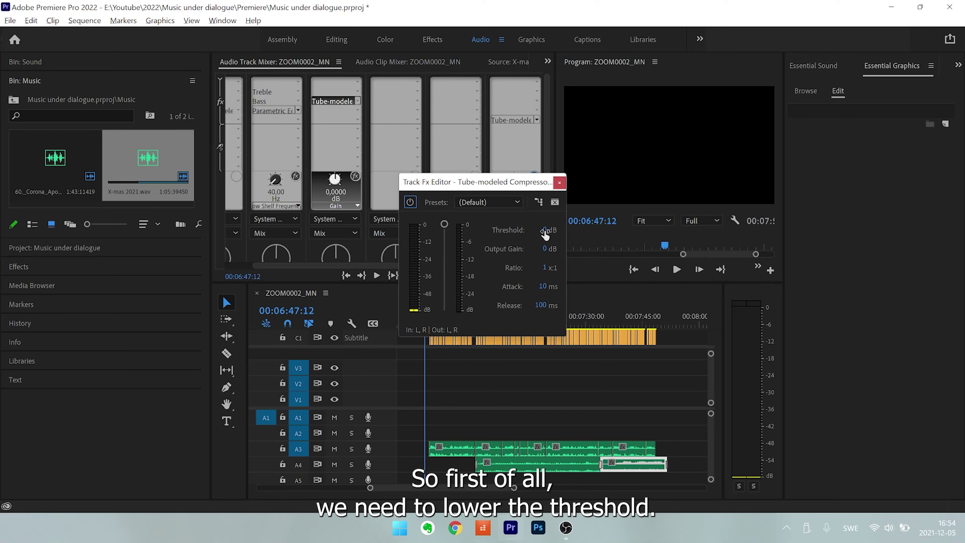
- Set the compressor to -6,1 dB threshold, 30:1 ratio and 0 ms attack
{"action": "left_click_drag", "start_coordinate": [544, 230], "coordinate": [513, 242]}
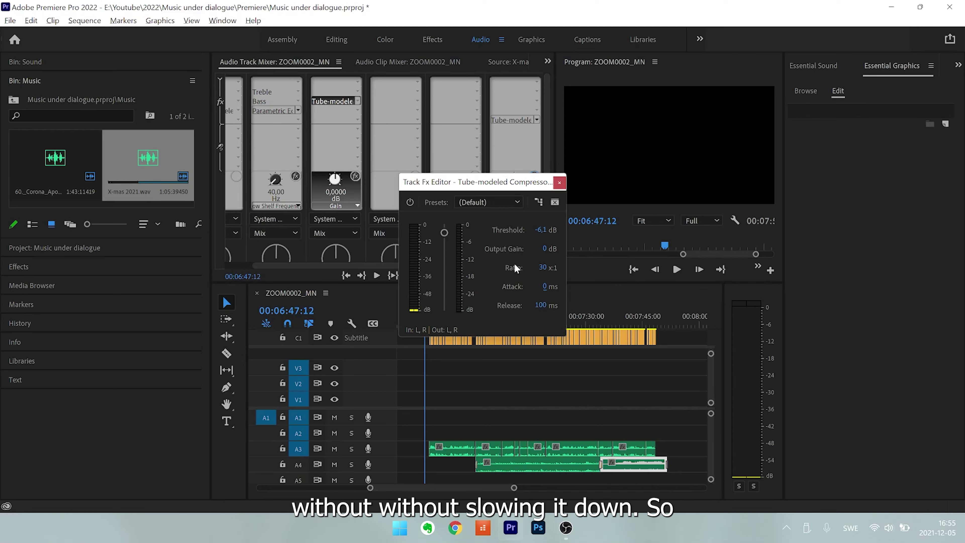
{"action": "left_click_drag", "start_coordinate": [489, 186], "coordinate": [484, 172]}
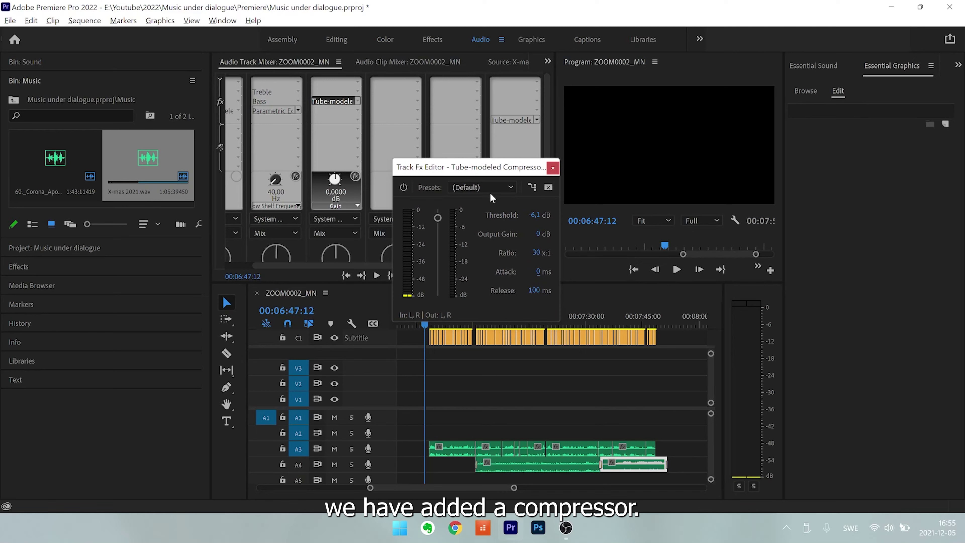
- Raise the compressor's Output Gain to 10,9 dB, clear the clip indicators, and replay the voice
{"action": "left_click_drag", "start_coordinate": [499, 170], "coordinate": [345, 165]}
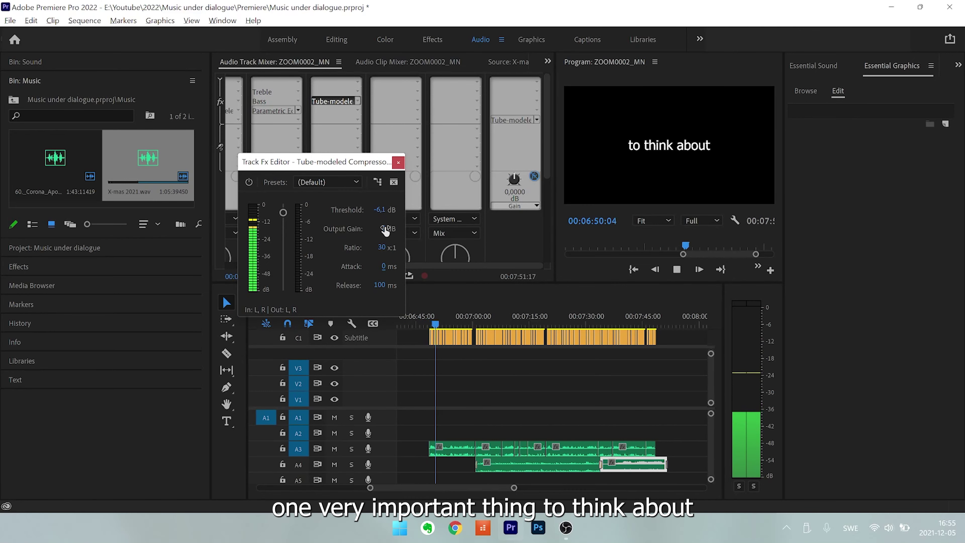
{"action": "left_click_drag", "start_coordinate": [383, 228], "coordinate": [447, 230]}
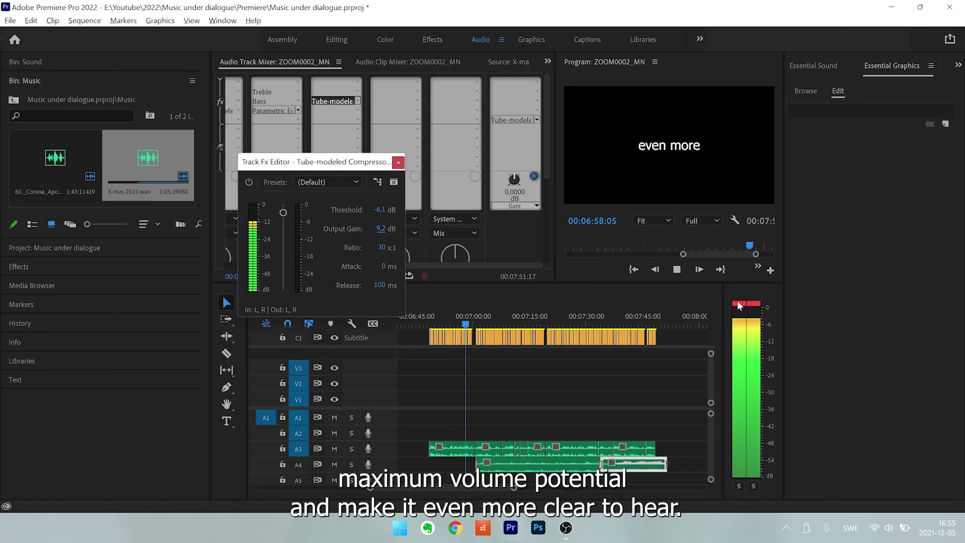
{"action": "left_click", "coordinate": [739, 303]}
{"action": "key", "text": "space"}
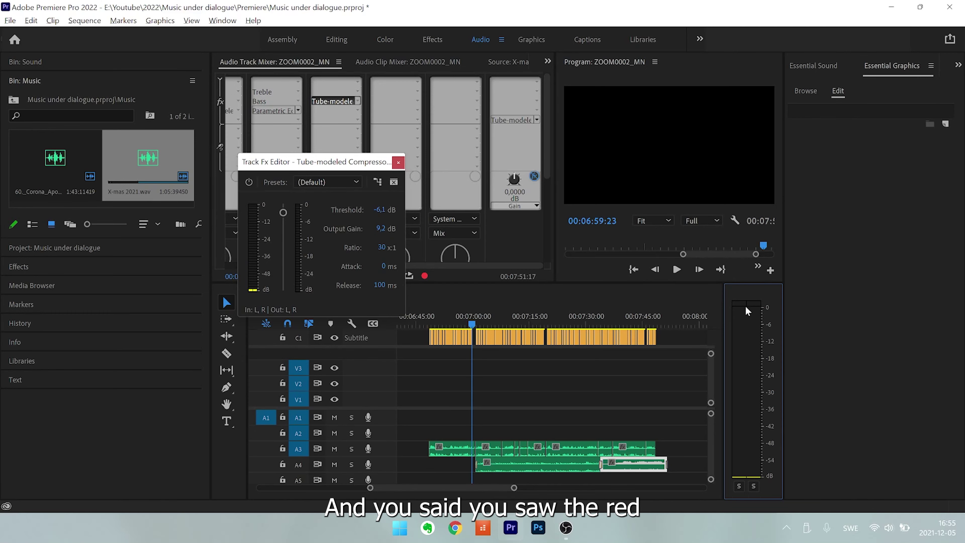
{"action": "left_click", "coordinate": [463, 321]}
{"action": "key", "text": "space"}
{"action": "key", "text": "space"}
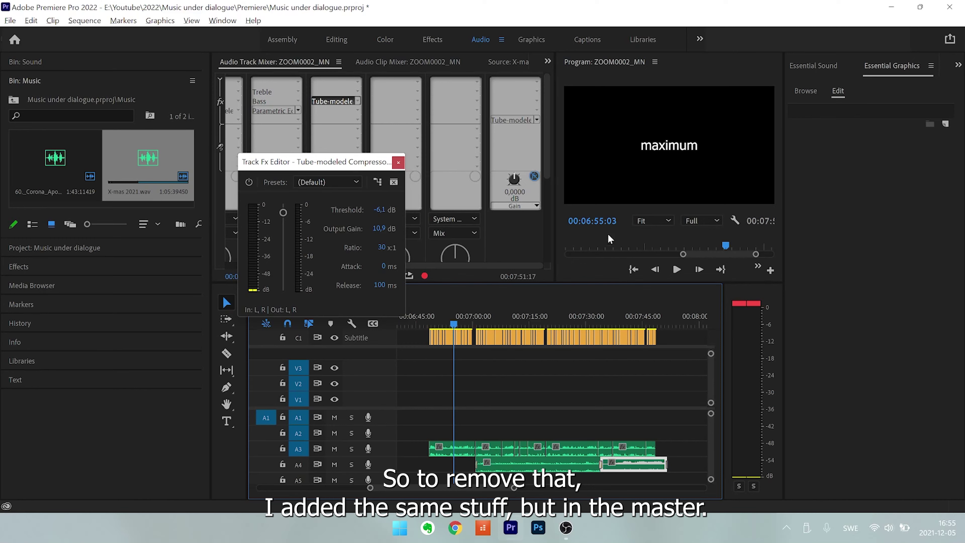
- Enable the master track's compressor (-0.6 dB threshold, 30:1) and replay from 06:52:08
{"action": "double_click", "coordinate": [514, 119]}
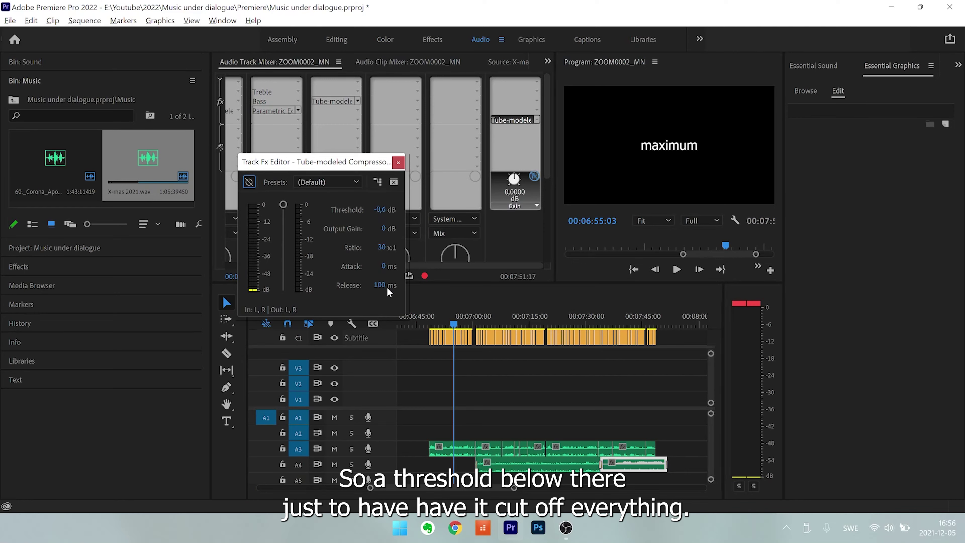
{"action": "left_click", "coordinate": [541, 194]}
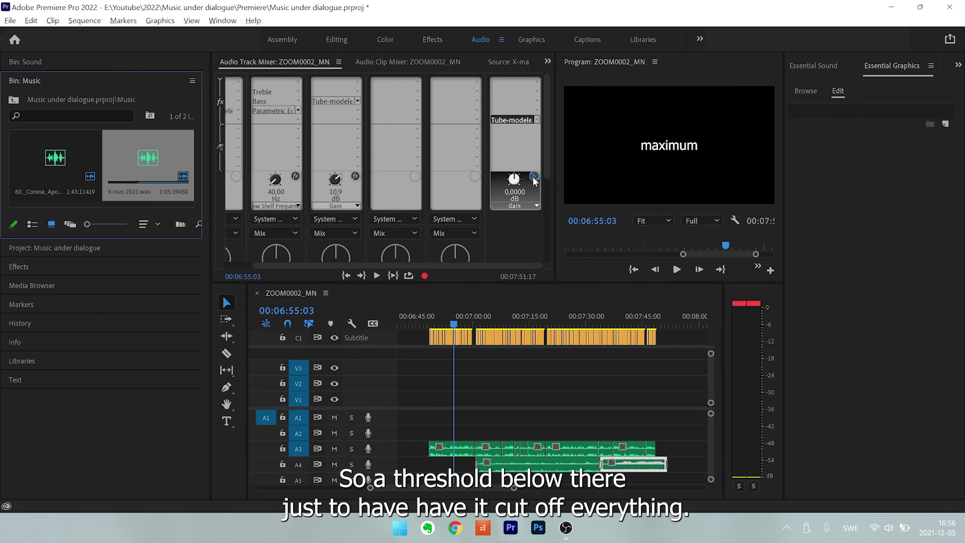
{"action": "left_click", "coordinate": [535, 178]}
{"action": "left_click", "coordinate": [445, 324]}
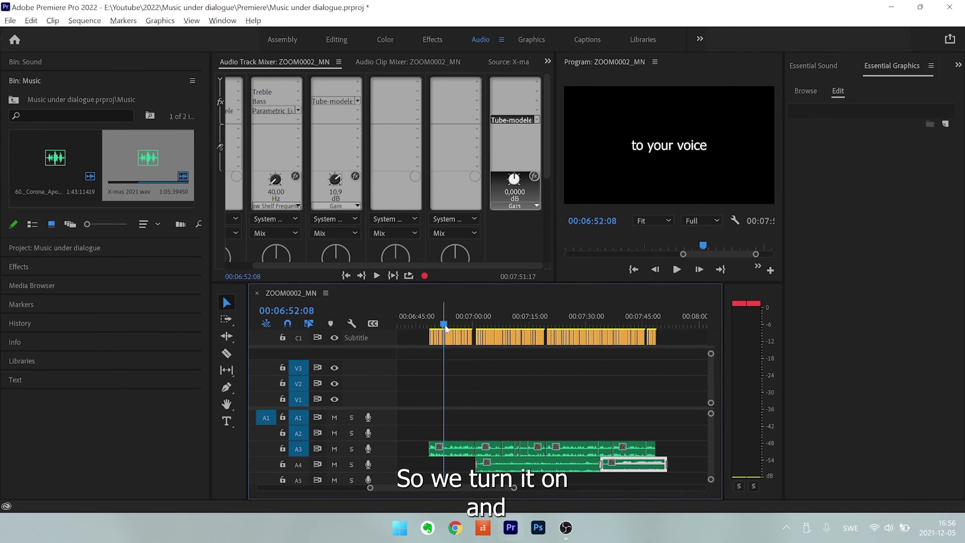
{"action": "key", "text": "space"}
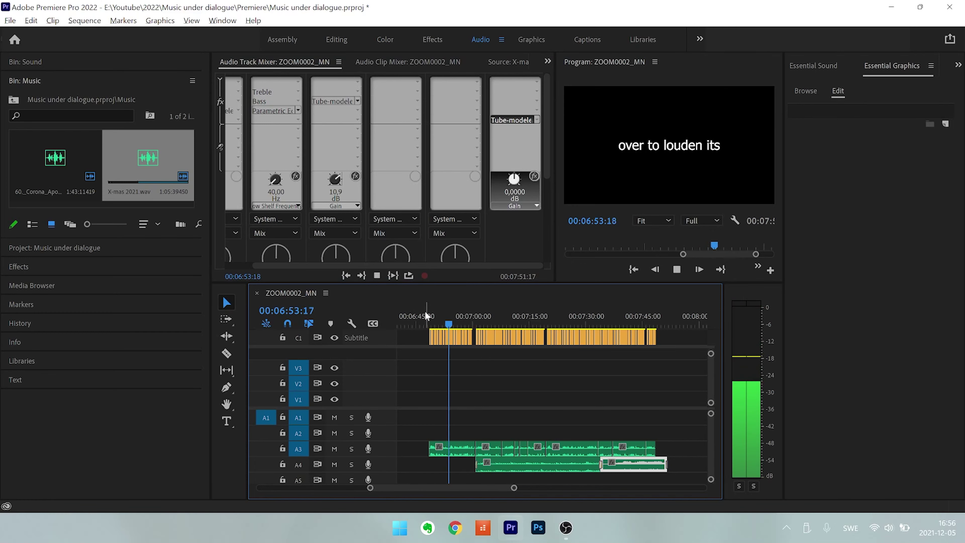
- Reopen the voice compressor, set Output Gain to 11,9 dB, and close the Track Fx Editor
{"action": "left_click", "coordinate": [337, 98]}
{"action": "double_click", "coordinate": [337, 100]}
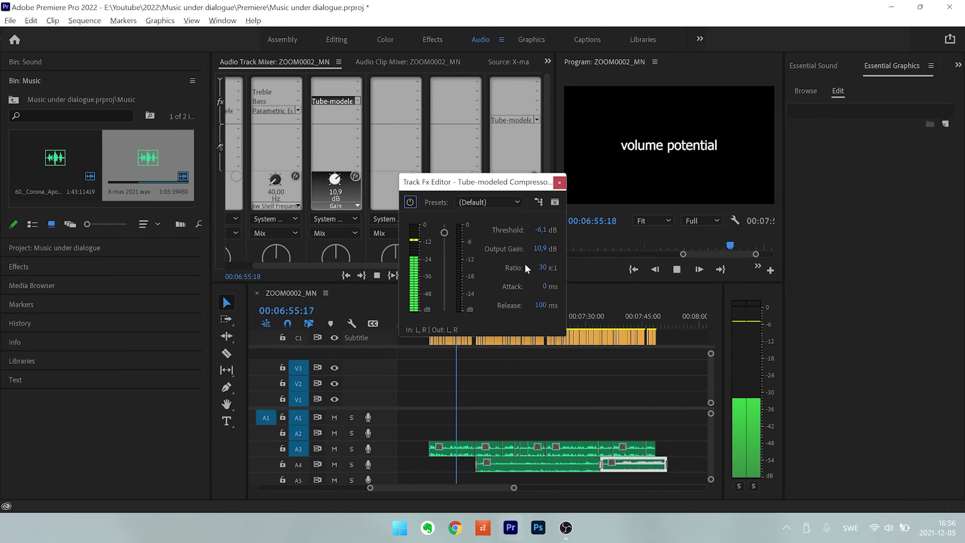
{"action": "left_click_drag", "start_coordinate": [544, 252], "coordinate": [665, 283]}
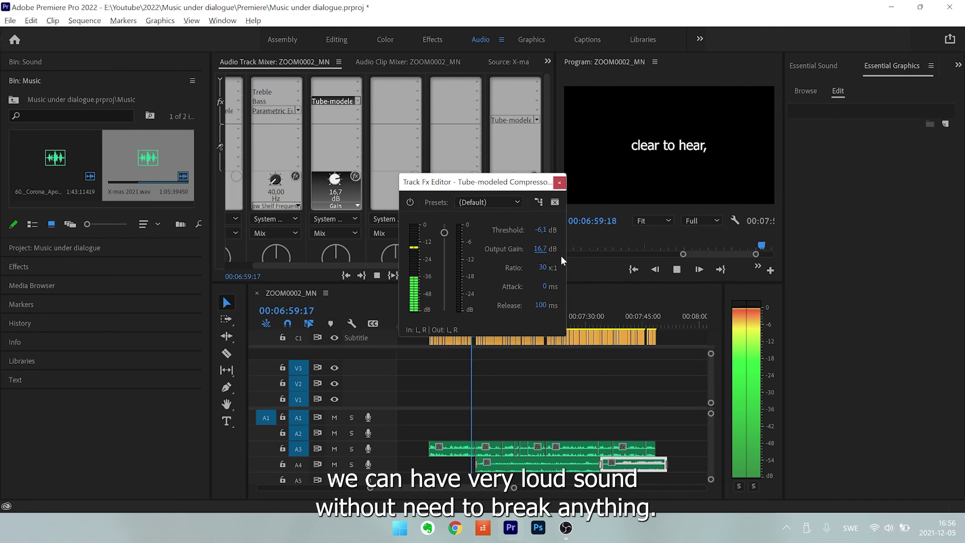
{"action": "key", "text": "space"}
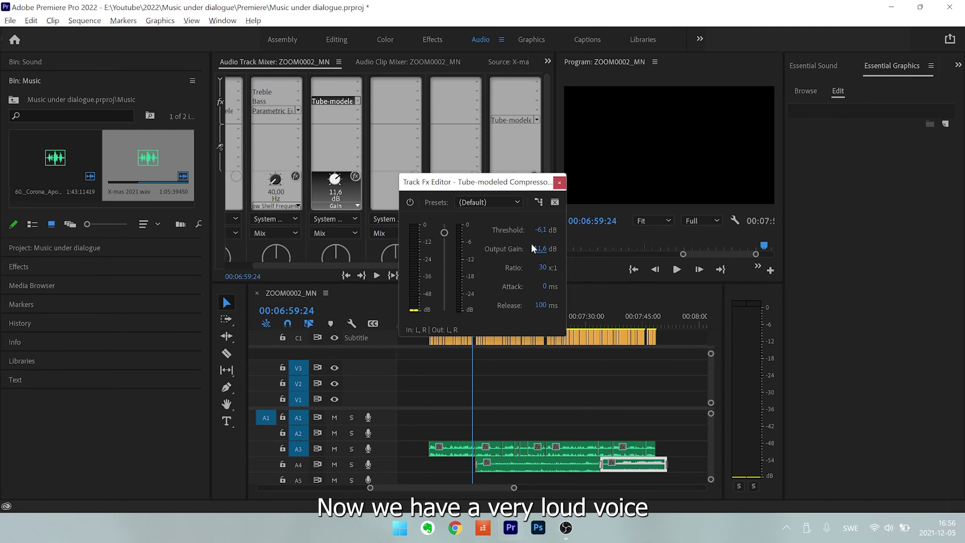
{"action": "left_click", "coordinate": [559, 183]}
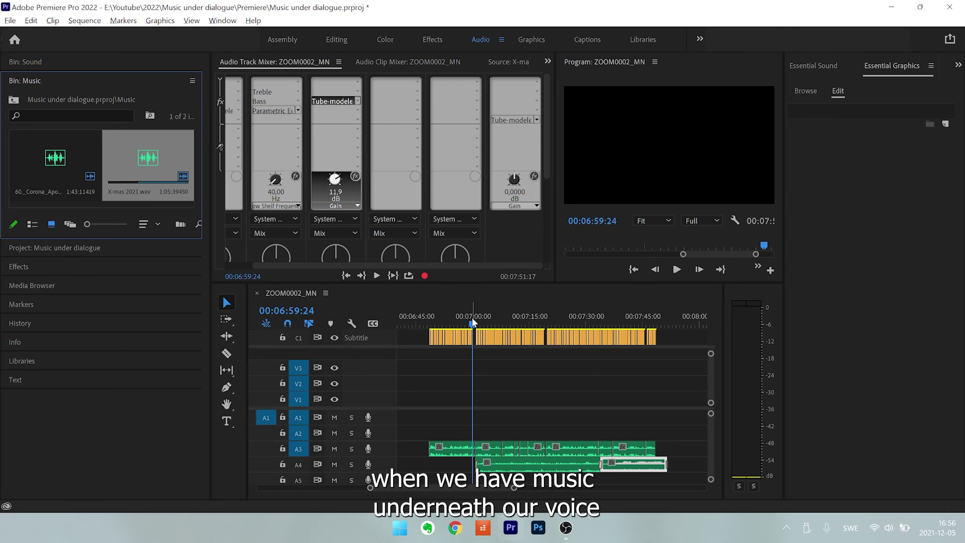
- Play the music-under-dialogue passage from about 07:04, stopping at 07:18:13
{"action": "left_click", "coordinate": [488, 323]}
{"action": "key", "text": "space"}
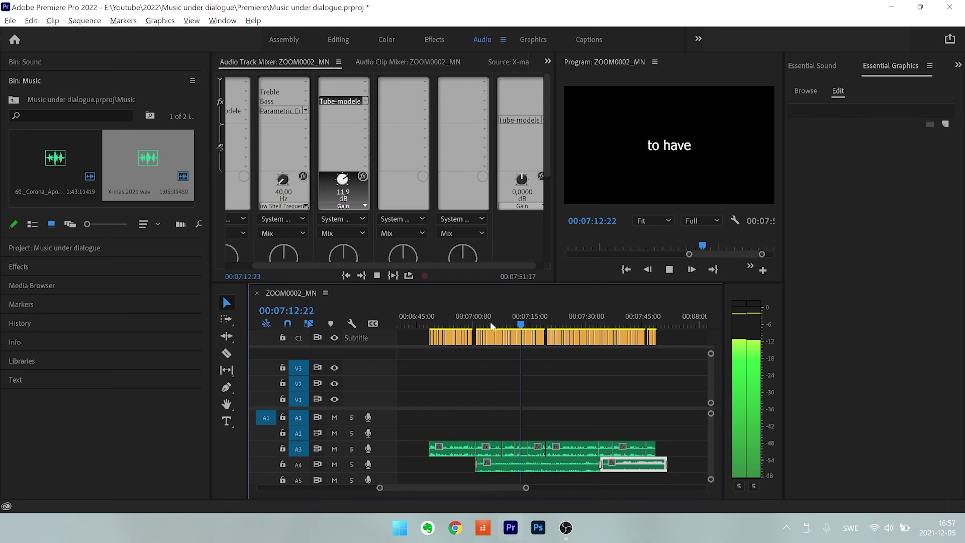
{"action": "key", "text": "space"}
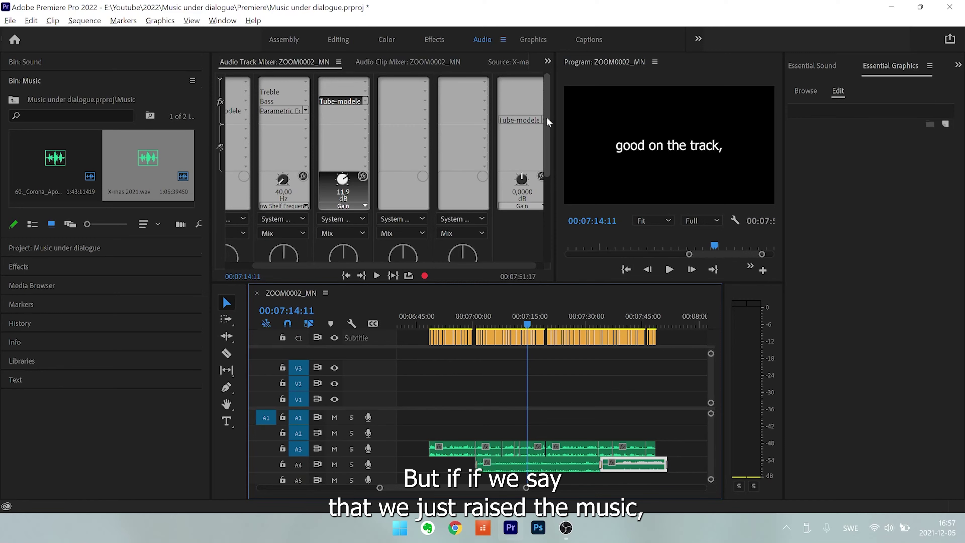
{"action": "left_click_drag", "start_coordinate": [545, 116], "coordinate": [544, 184]}
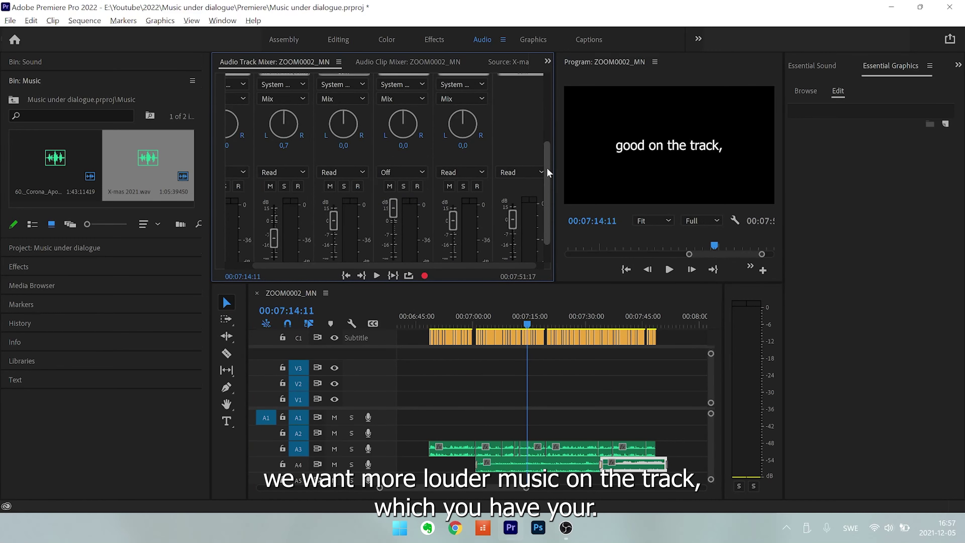
{"action": "left_click_drag", "start_coordinate": [546, 167], "coordinate": [554, 56]}
{"action": "key", "text": "space"}
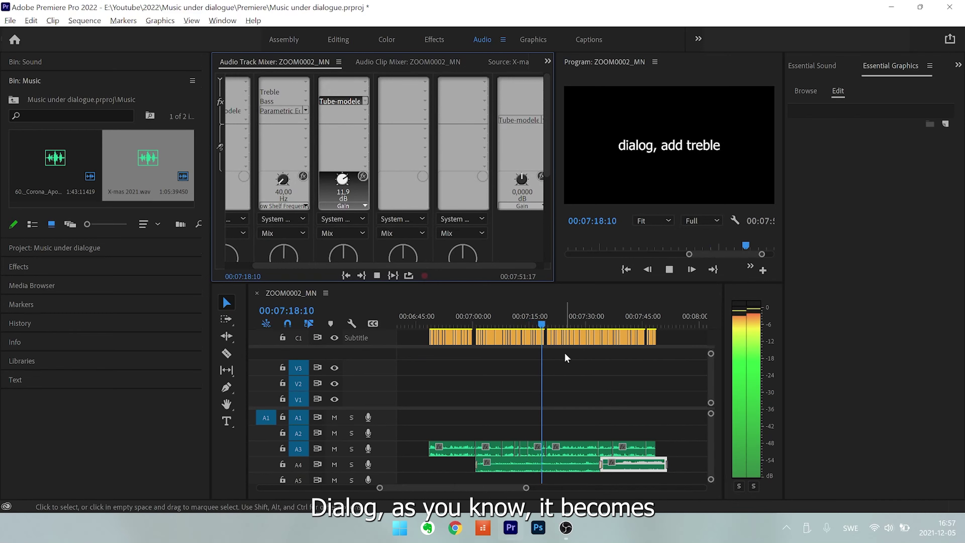
{"action": "key", "text": "space"}
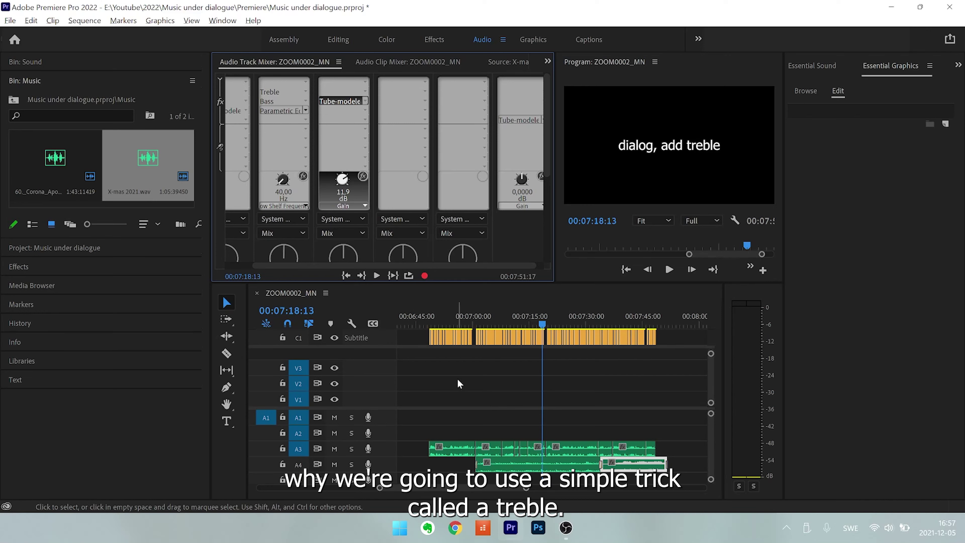
- Insert Filter and EQ > Treble on track 4 and turn its Boost down to -24 dB
{"action": "left_click", "coordinate": [425, 98]}
{"action": "mouse_move", "coordinate": [447, 149]}
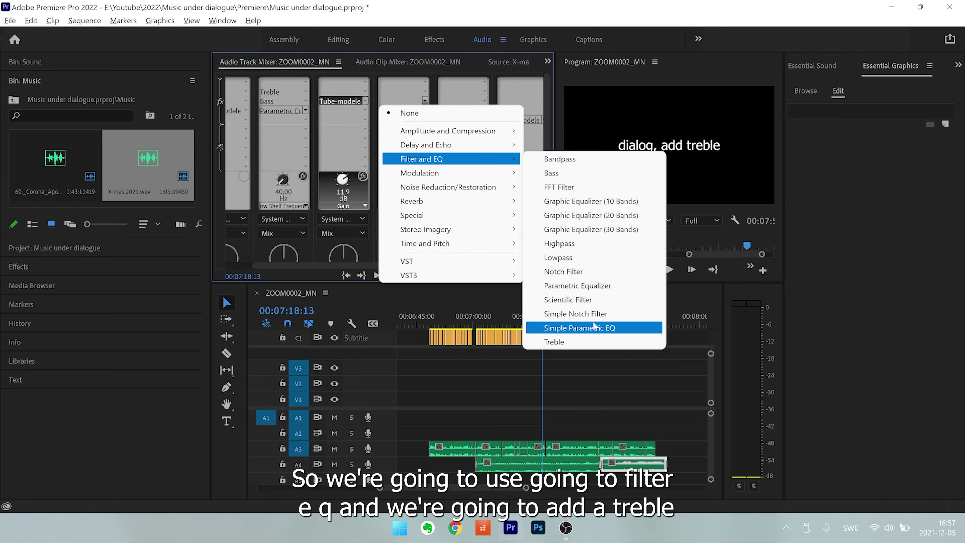
{"action": "left_click", "coordinate": [572, 342]}
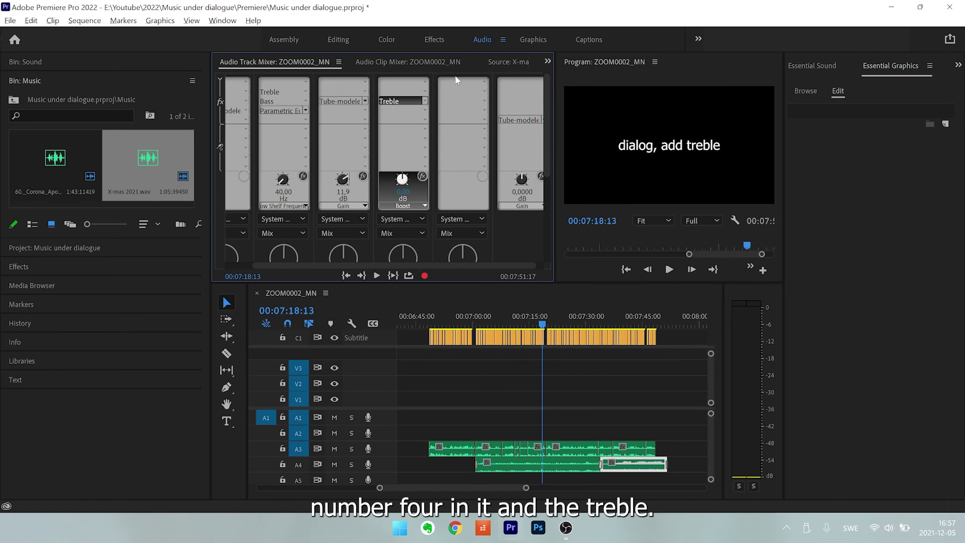
{"action": "left_click", "coordinate": [410, 100]}
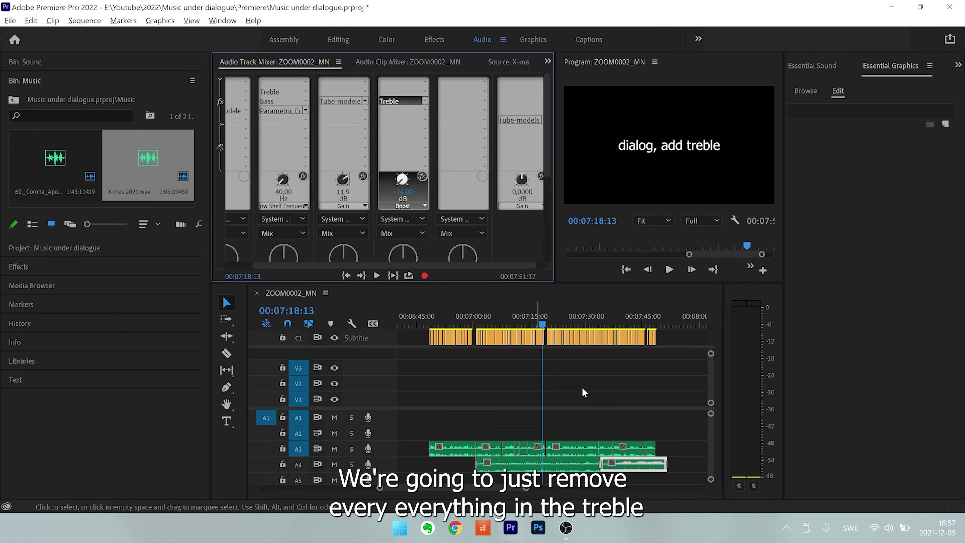
{"action": "left_click_drag", "start_coordinate": [590, 219], "coordinate": [587, 248]}
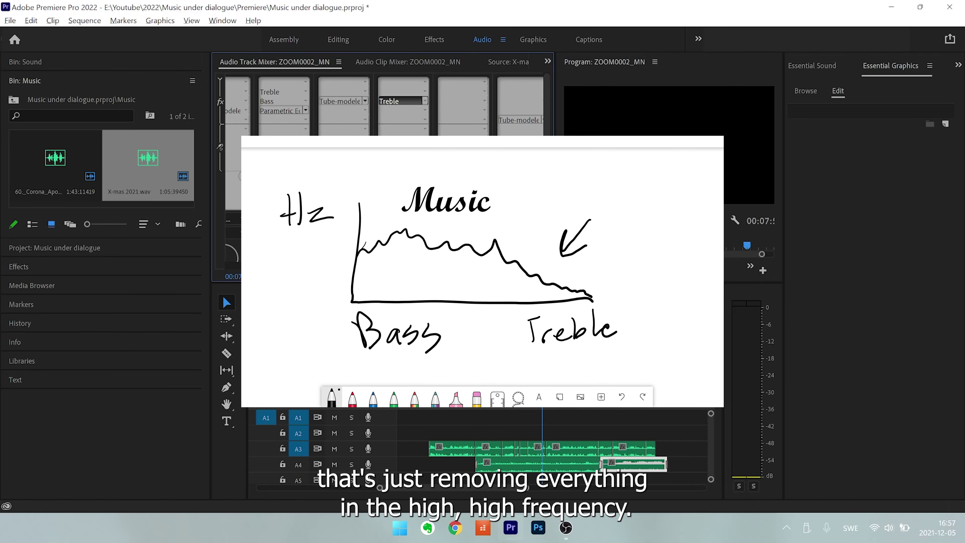
{"action": "left_click", "coordinate": [477, 397]}
{"action": "mouse_move", "coordinate": [587, 283]}
{"action": "left_mouse_down"}
{"action": "mouse_move", "coordinate": [507, 263]}
{"action": "mouse_move", "coordinate": [528, 290]}
{"action": "left_mouse_up"}
{"action": "left_click", "coordinate": [332, 397]}
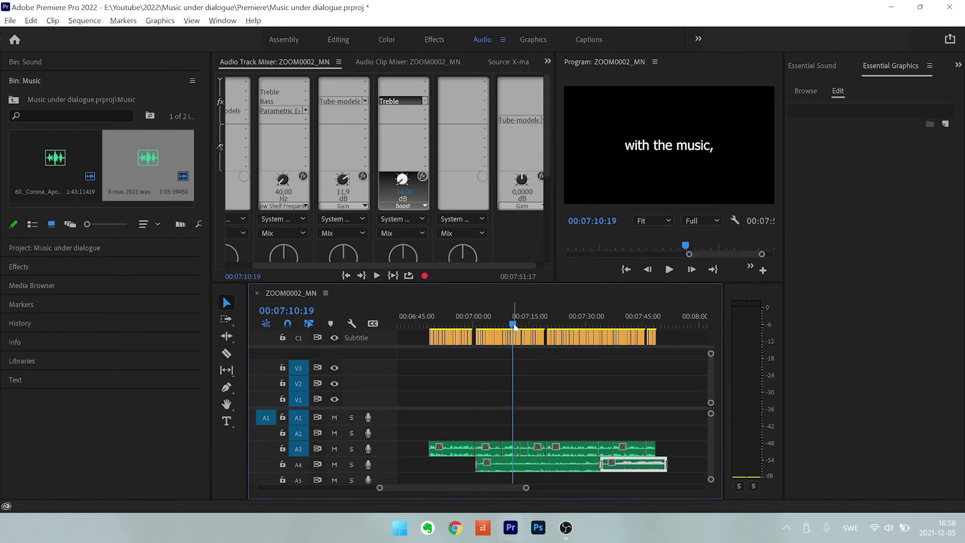
{"action": "key", "text": "space"}
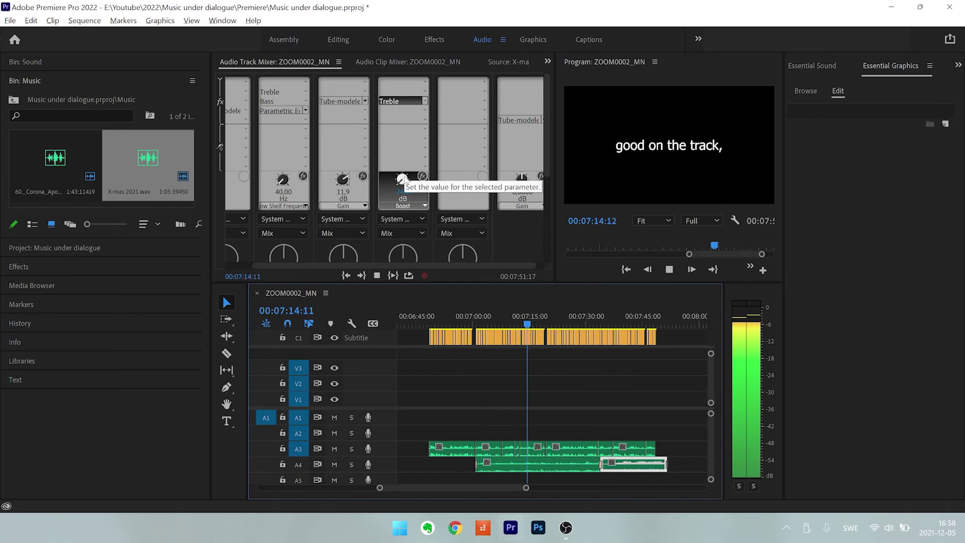
{"action": "key", "text": "space"}
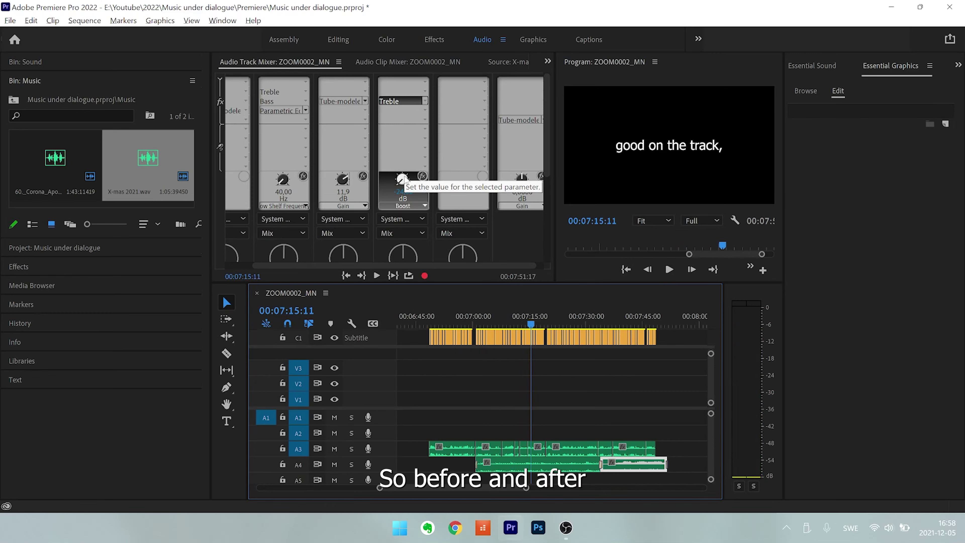
{"action": "key", "text": "space"}
{"action": "left_click_drag", "start_coordinate": [404, 179], "coordinate": [387, 166]}
{"action": "key", "text": "space"}
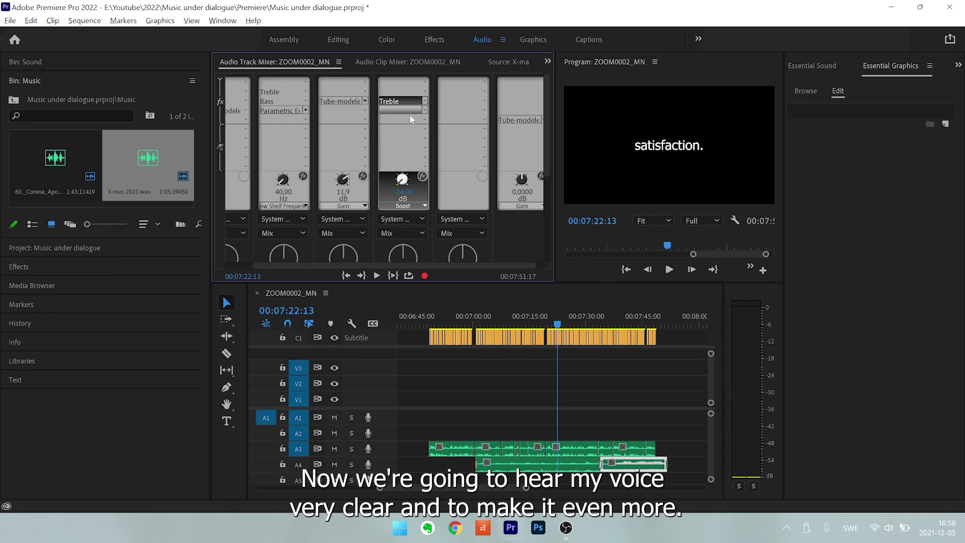
- Add a second Treble effect (Filter and EQ) to the music track's next insert slot
{"action": "left_click", "coordinate": [406, 102]}
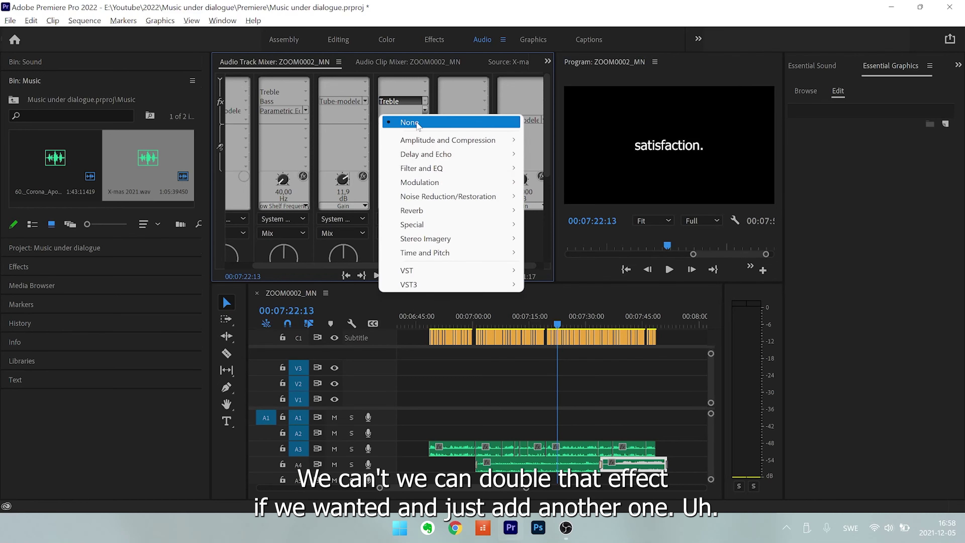
{"action": "mouse_move", "coordinate": [441, 169]}
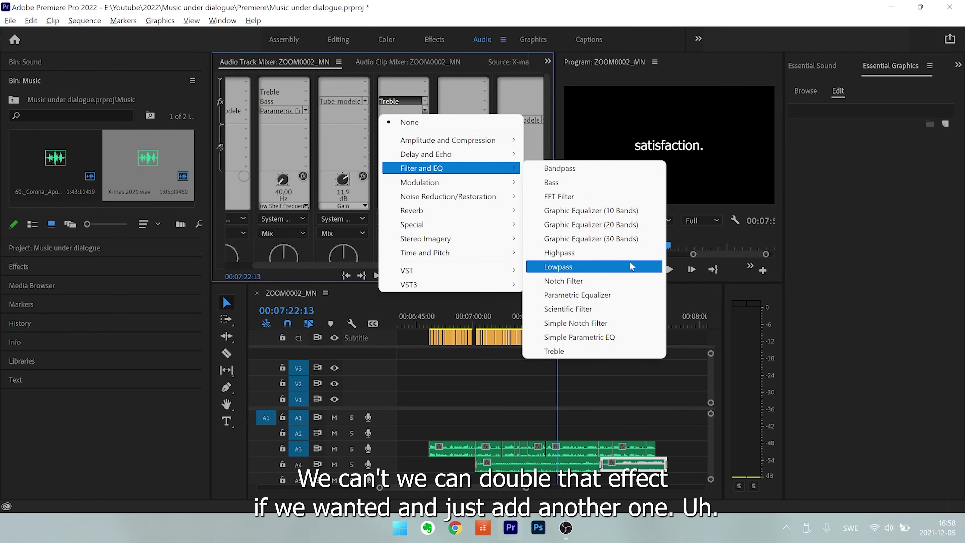
{"action": "left_click", "coordinate": [592, 351]}
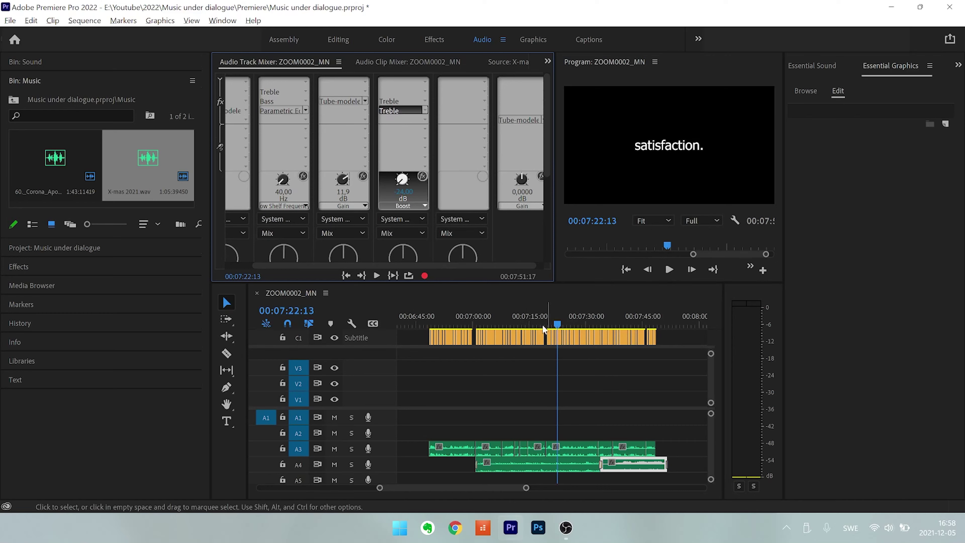
- Play from about 07:08 to check the doubled treble cut, then select the music Treble effect
{"action": "left_click", "coordinate": [506, 324]}
{"action": "key", "text": "space"}
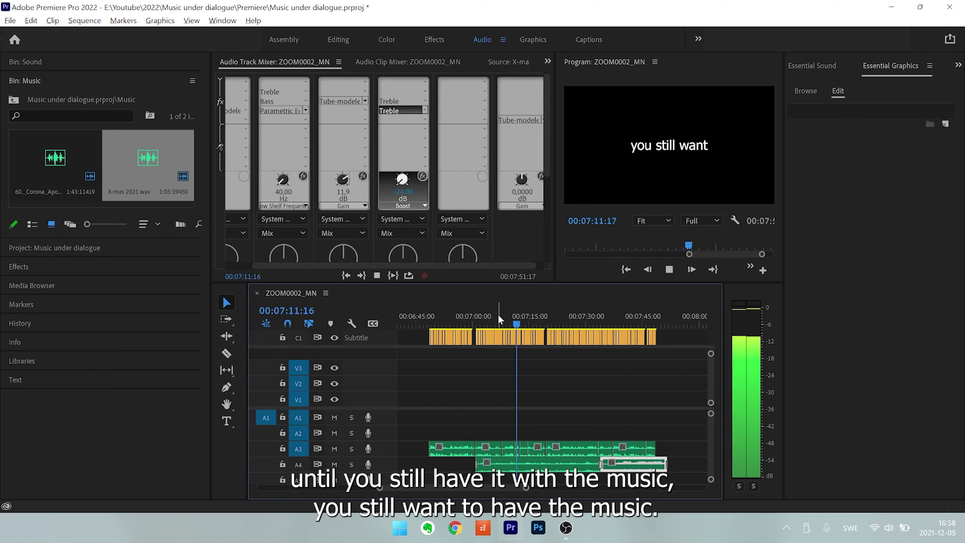
{"action": "key", "text": "space"}
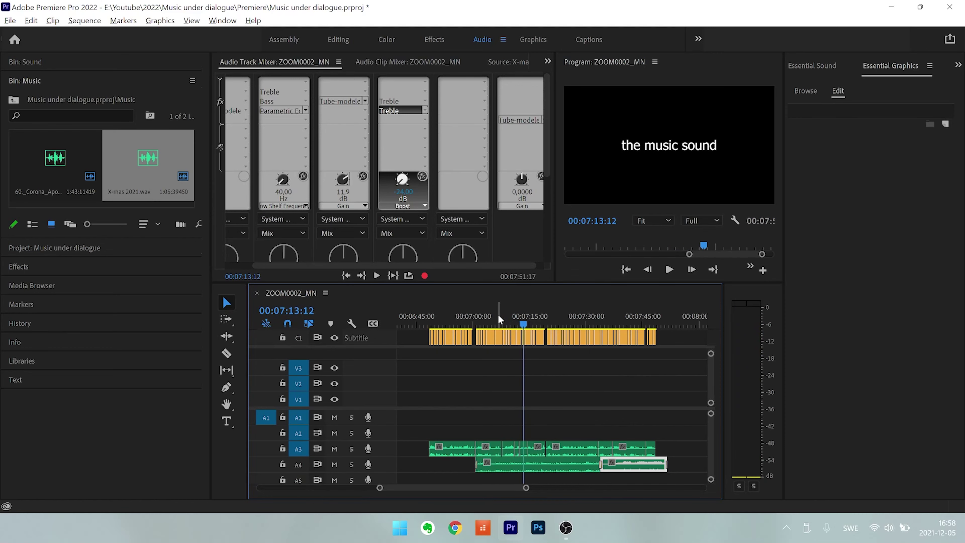
{"action": "left_click", "coordinate": [405, 111]}
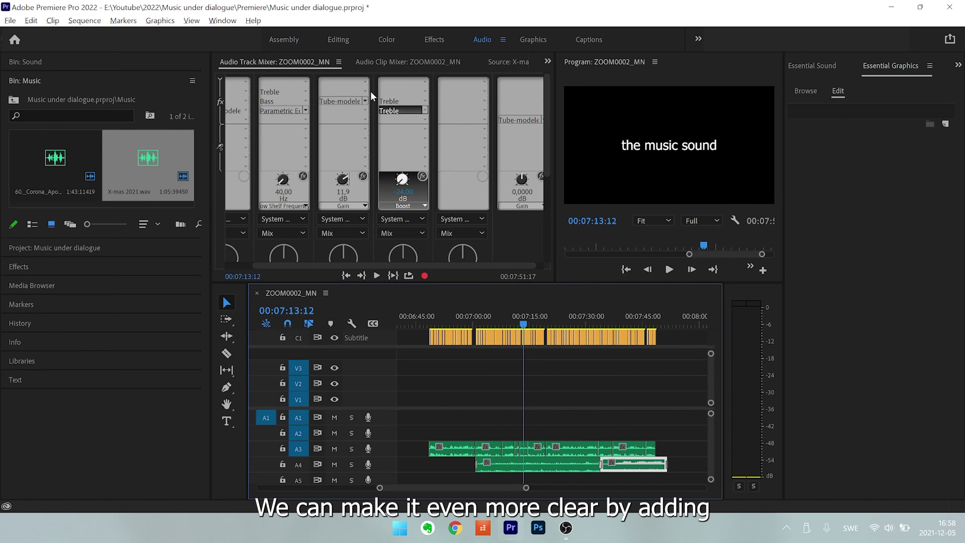
{"action": "left_click", "coordinate": [365, 92]}
- Insert a Filter and EQ > Treble effect into the voice track, boosting highs by 13,44 dB
{"action": "mouse_move", "coordinate": [380, 148]}
{"action": "left_click", "coordinate": [519, 334]}
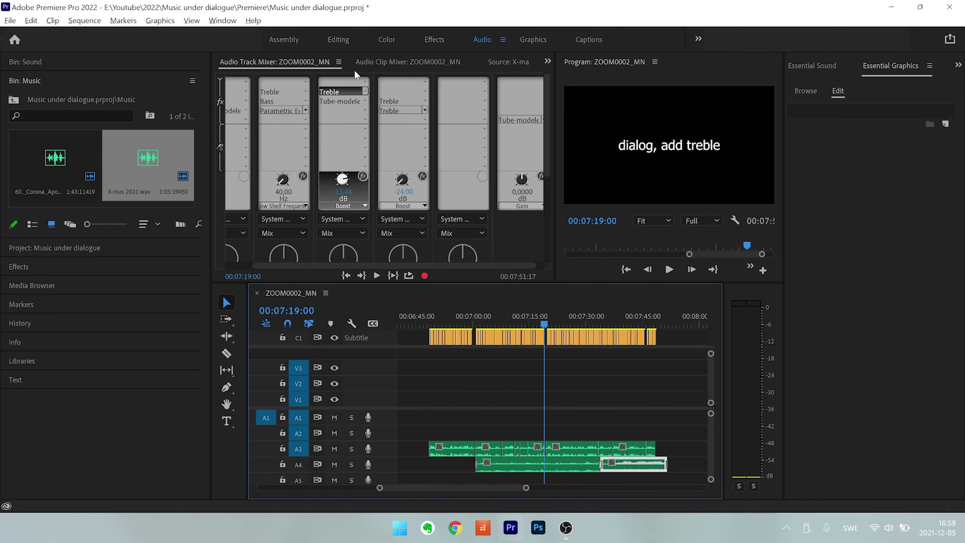
- Add a Filter and EQ > Bass effect to Audio 3 and boost it to 4.32 dB
{"action": "left_click", "coordinate": [364, 83]}
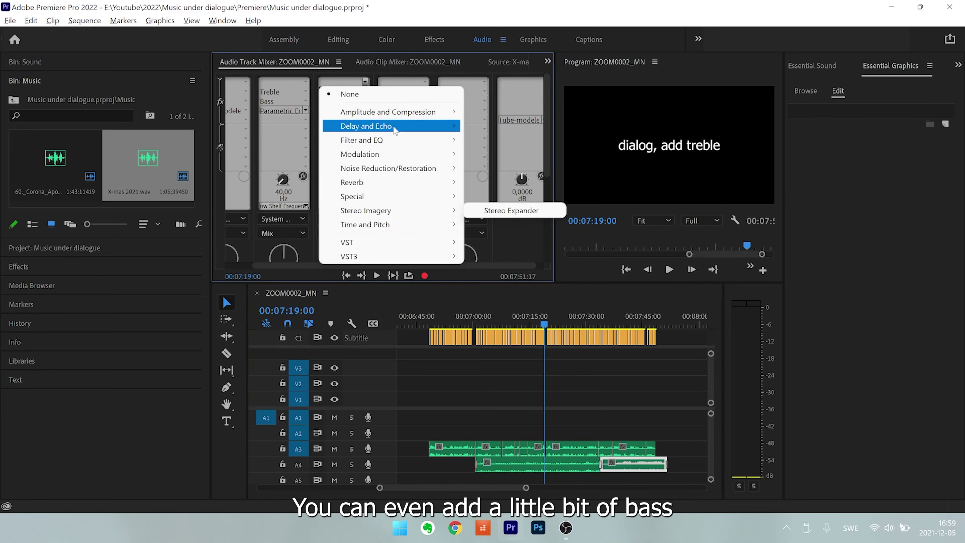
{"action": "mouse_move", "coordinate": [397, 114]}
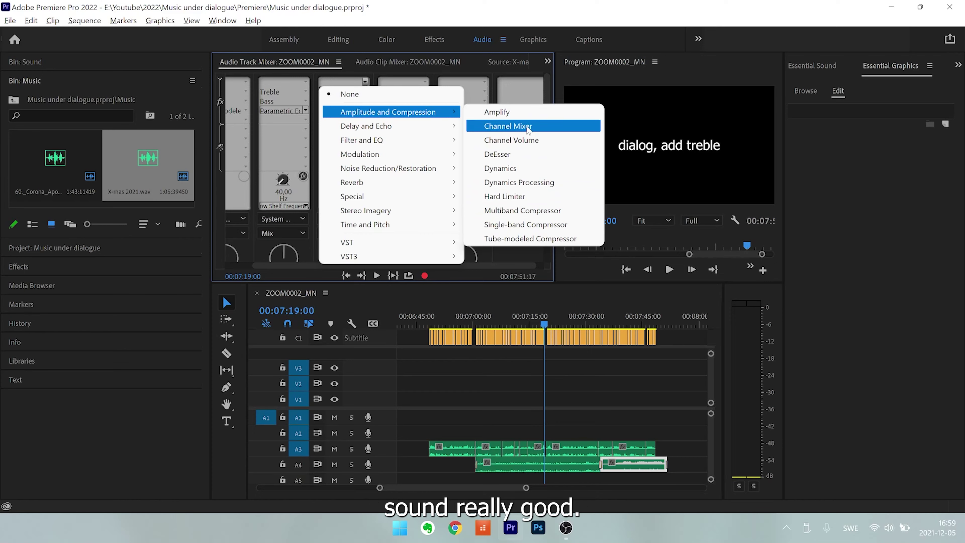
{"action": "mouse_move", "coordinate": [436, 140]}
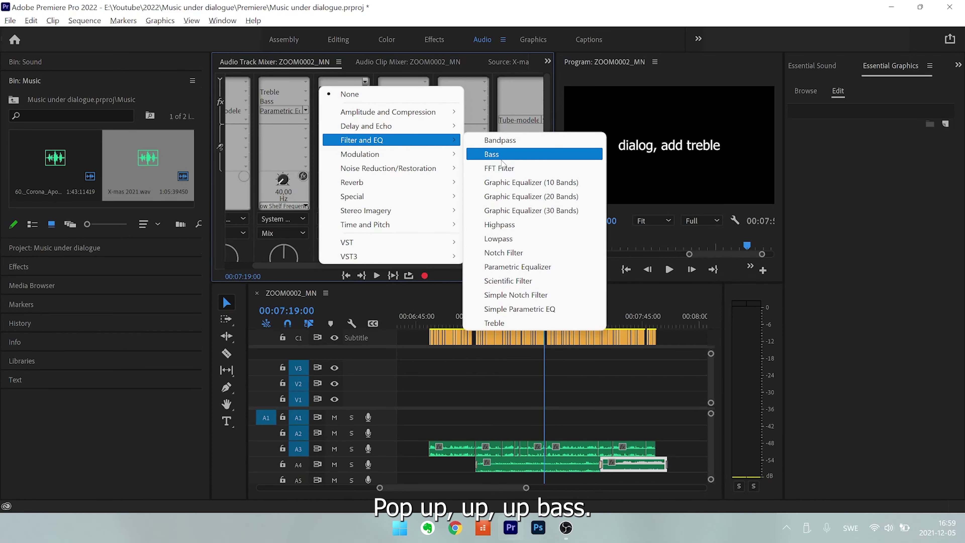
{"action": "left_click", "coordinate": [493, 154]}
{"action": "left_click_drag", "start_coordinate": [342, 179], "coordinate": [347, 173]}
- Play from 07:36:13 to hear the bass-boosted voice, stopping at 07:49:19
{"action": "left_click", "coordinate": [610, 325]}
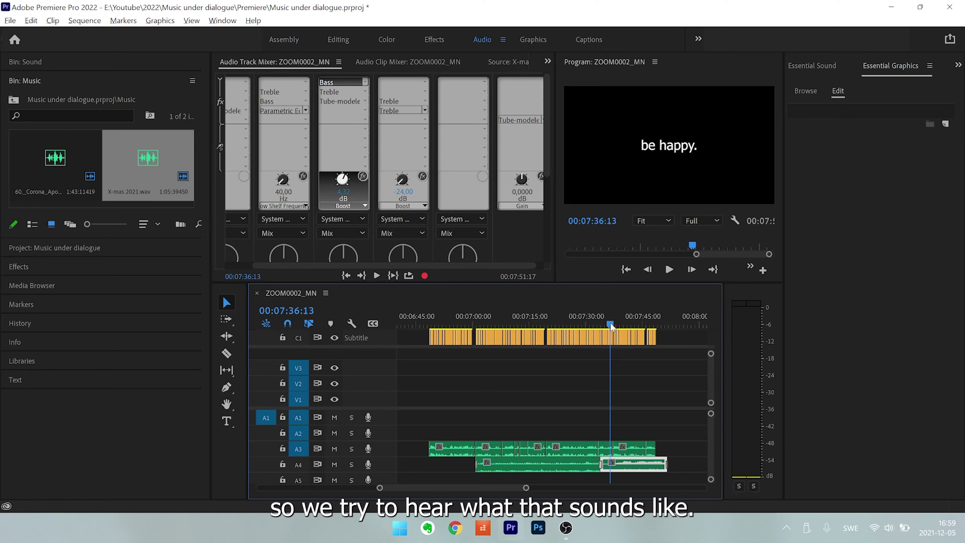
{"action": "key", "text": "space"}
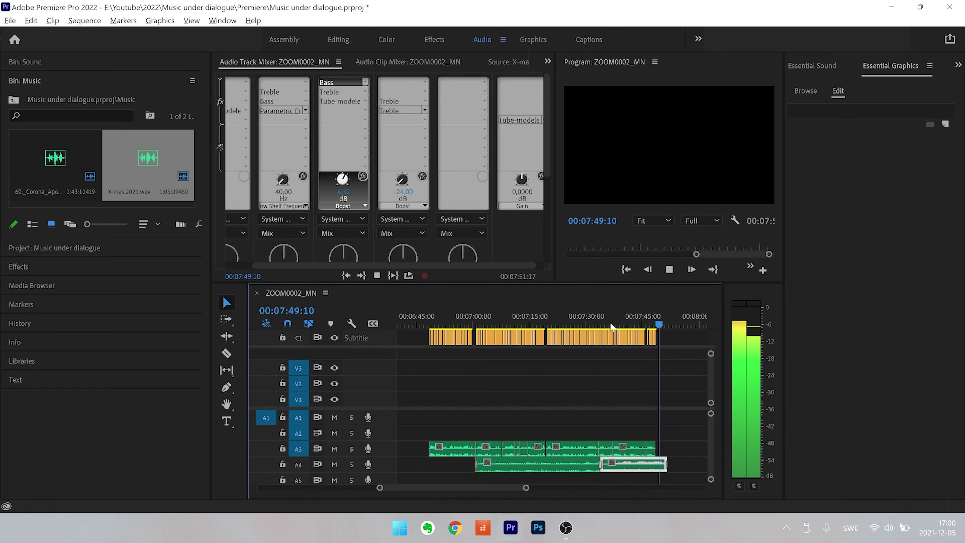
{"action": "key", "text": "space"}
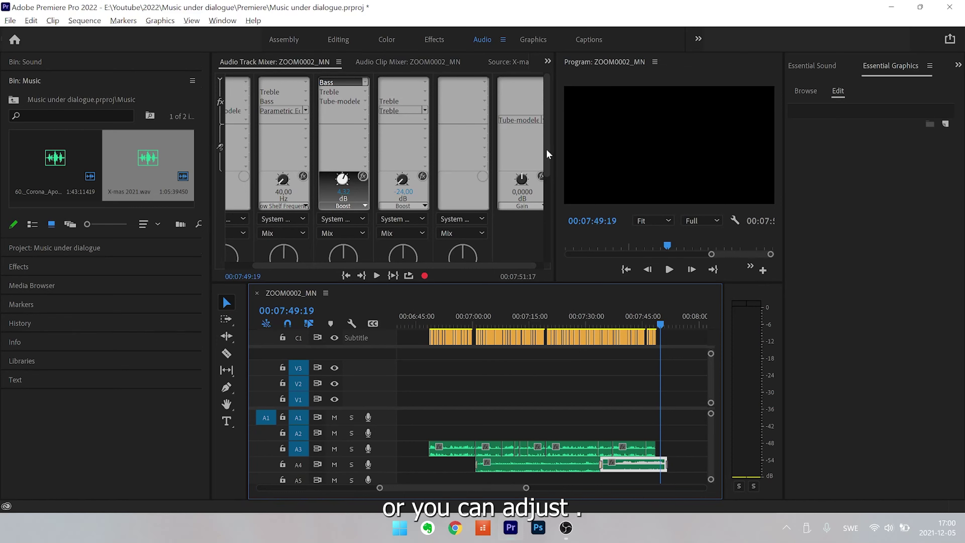
- Reset the Audio 4 music fader to 0.0 dB and replay from 07:34 to 07:45
{"action": "left_click_drag", "start_coordinate": [546, 133], "coordinate": [545, 217]}
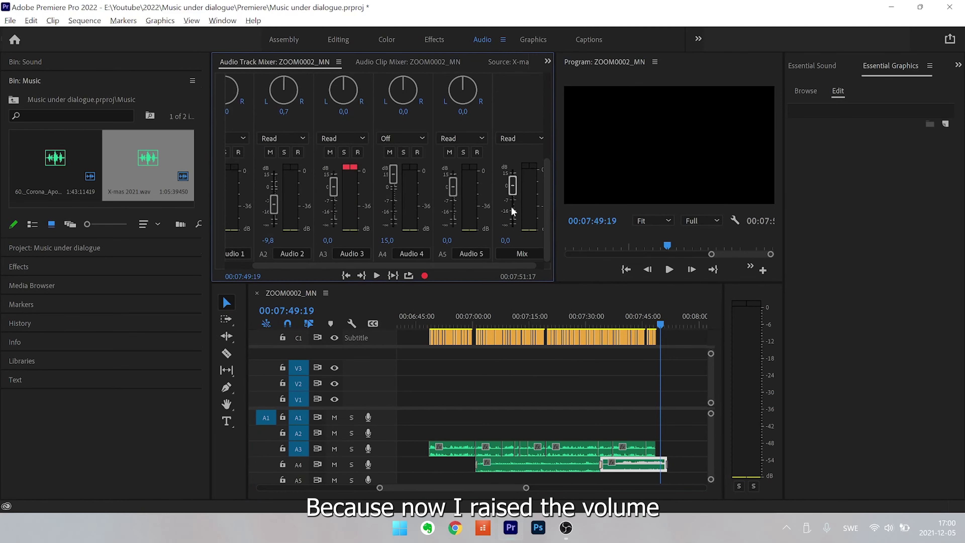
{"action": "left_click", "coordinate": [388, 176], "text": "ctrl"}
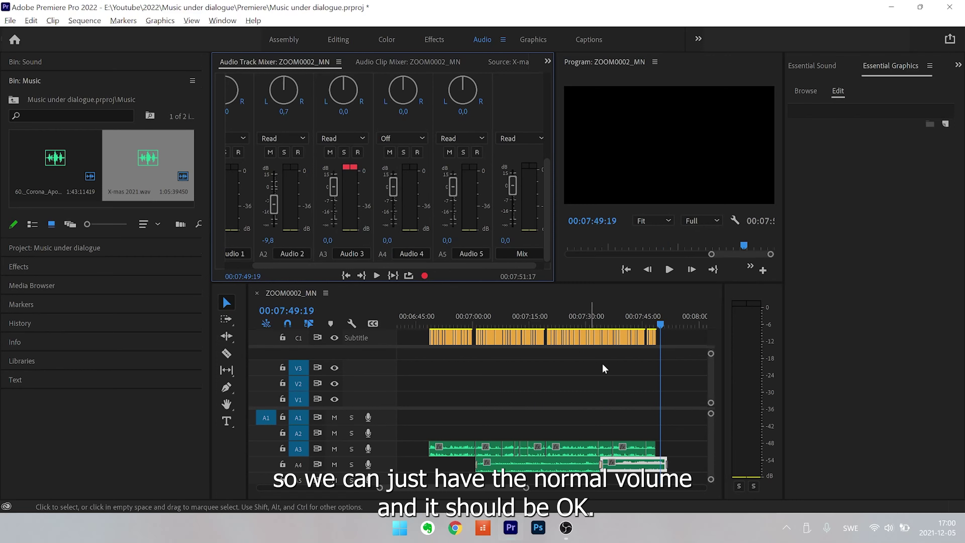
{"action": "left_click", "coordinate": [604, 324]}
{"action": "key", "text": "space"}
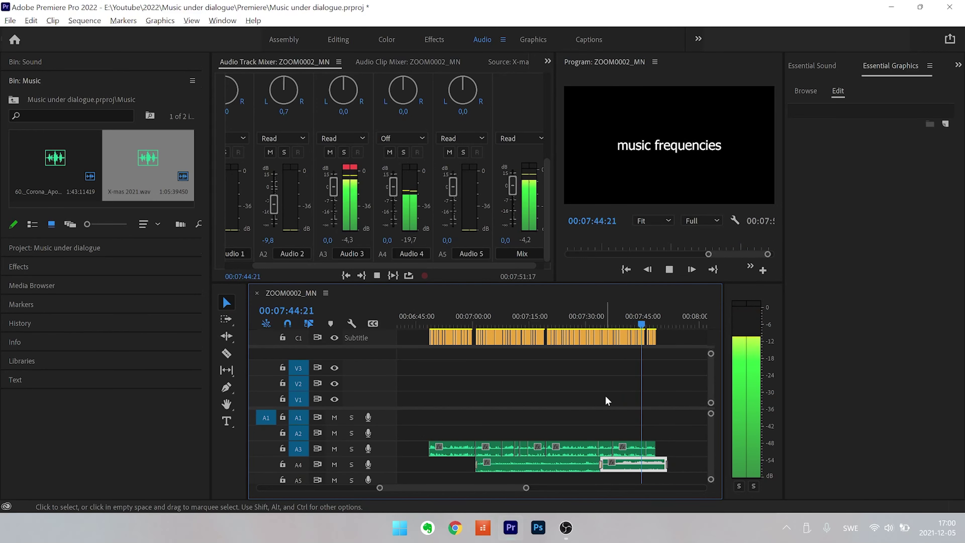
{"action": "key", "text": "space"}
{"action": "scroll", "coordinate": [338, 113], "scroll_direction": "up", "scroll_amount": 5}
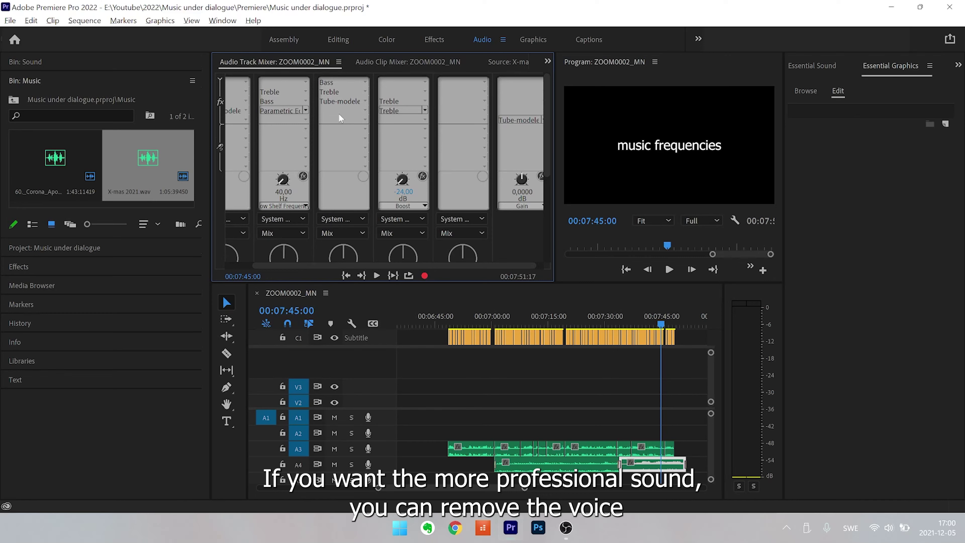
- Add a flat Parametric Equalizer to Audio 3's fourth slot and view the voice spectrum during playback
{"action": "left_click", "coordinate": [365, 110]}
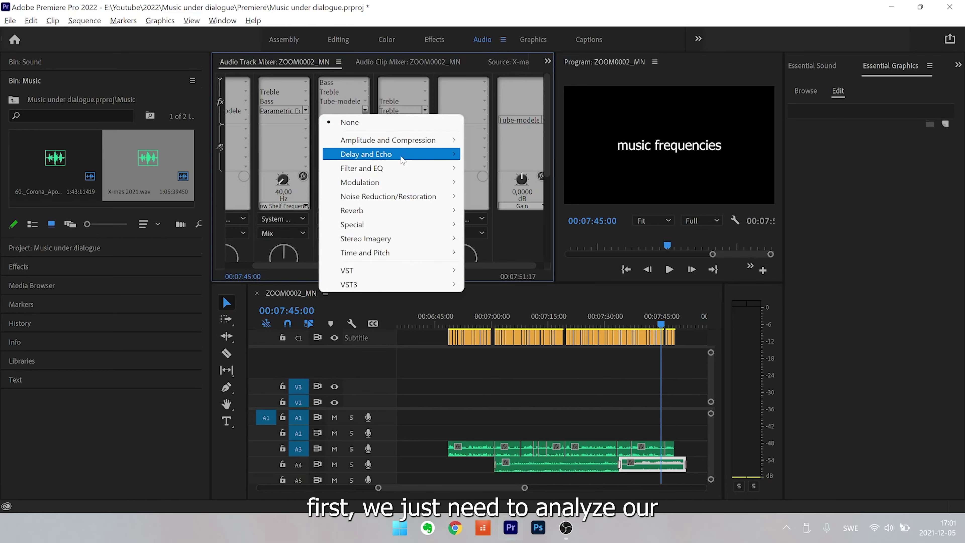
{"action": "mouse_move", "coordinate": [401, 168]}
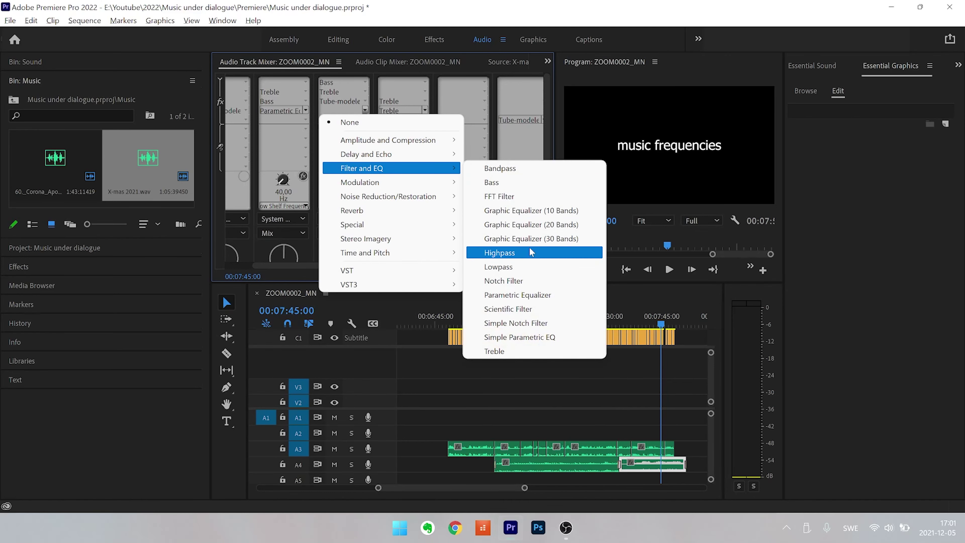
{"action": "left_click", "coordinate": [530, 295]}
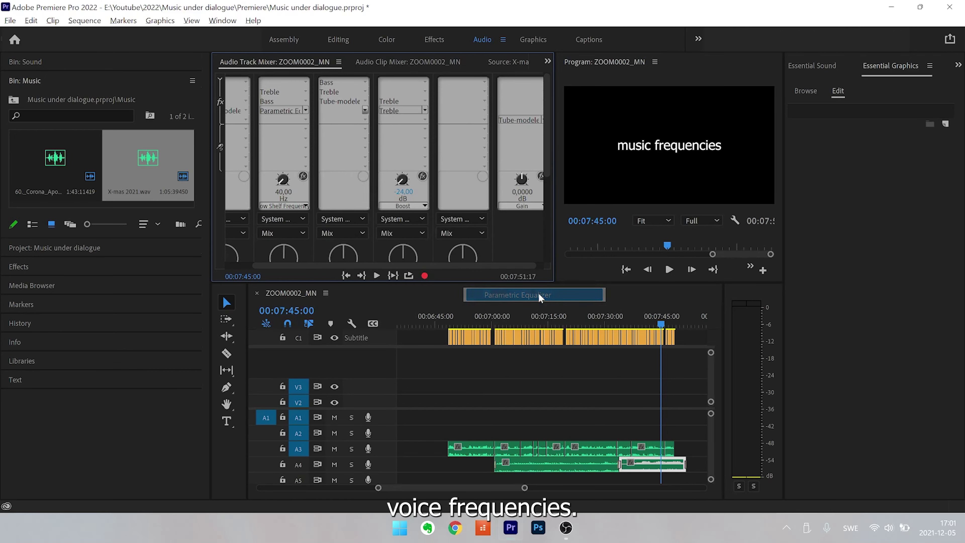
{"action": "double_click", "coordinate": [333, 108]}
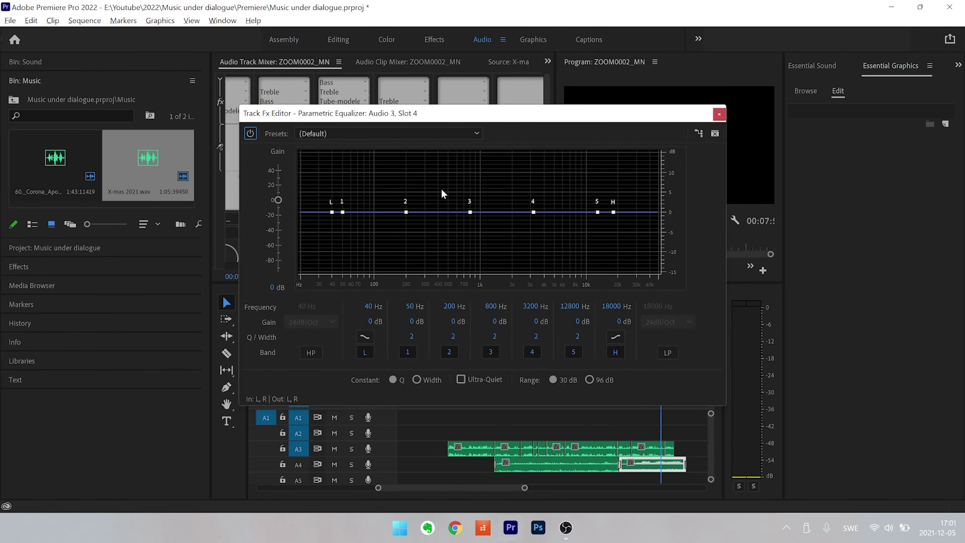
{"action": "key", "text": "space"}
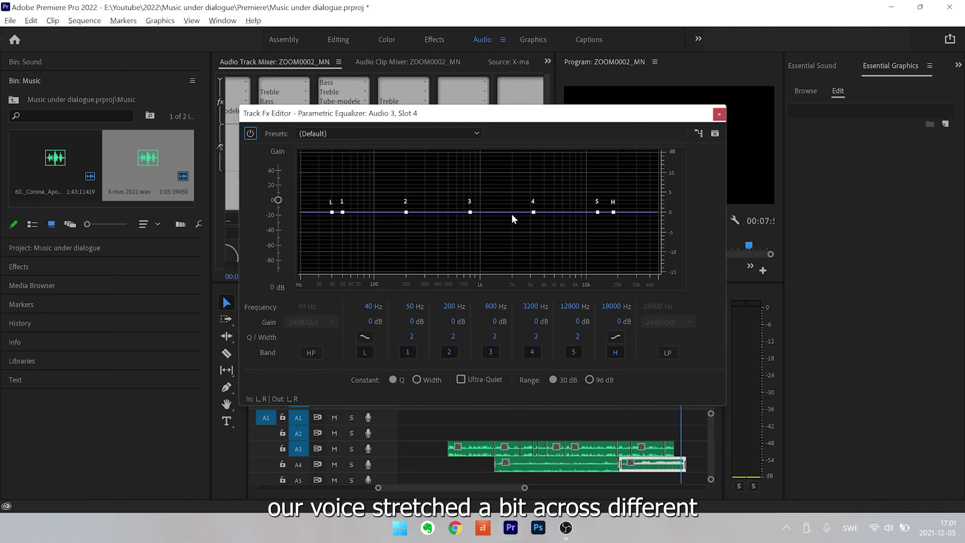
{"action": "left_click", "coordinate": [718, 115]}
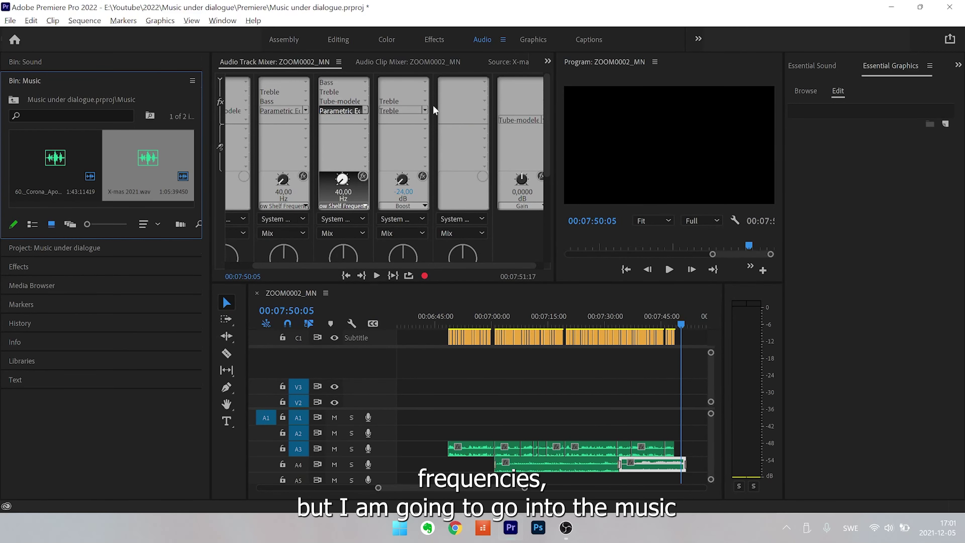
- Add a Filter and EQ > Parametric Equalizer to an Audio 4 effect slot
{"action": "left_click", "coordinate": [424, 91]}
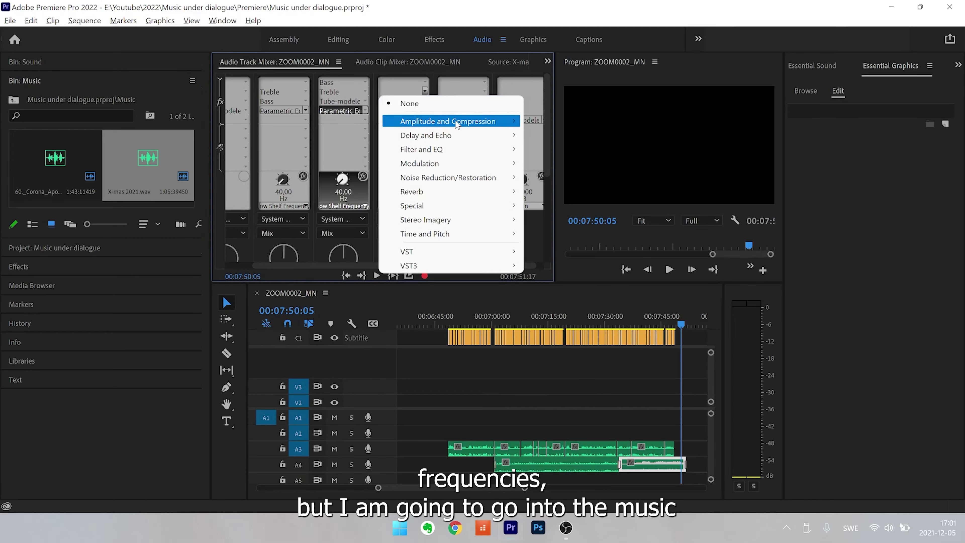
{"action": "mouse_move", "coordinate": [463, 122]}
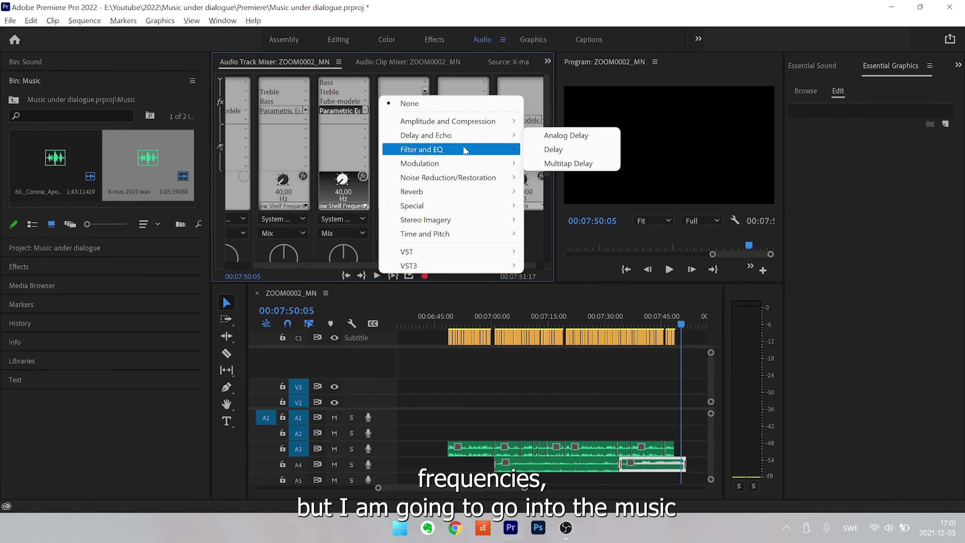
{"action": "mouse_move", "coordinate": [468, 150]}
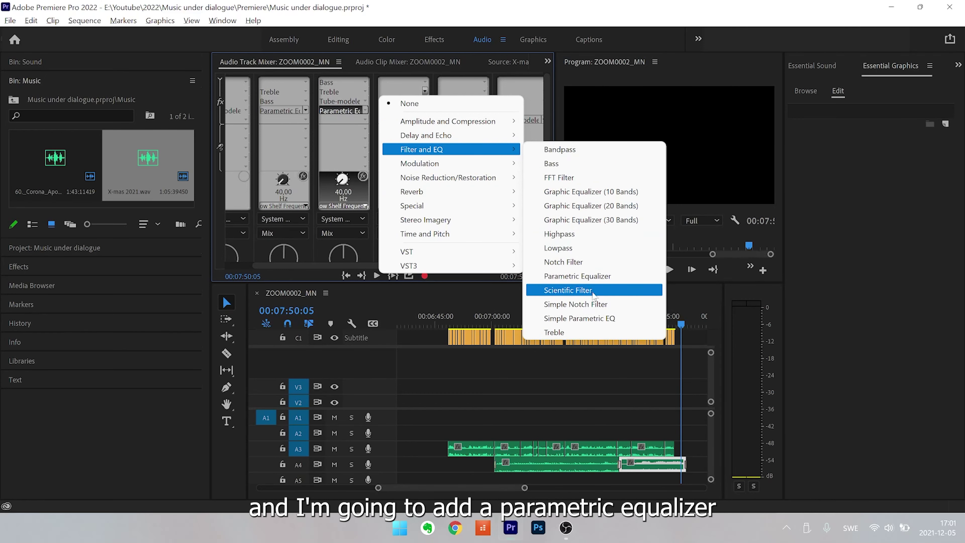
{"action": "left_click", "coordinate": [600, 276]}
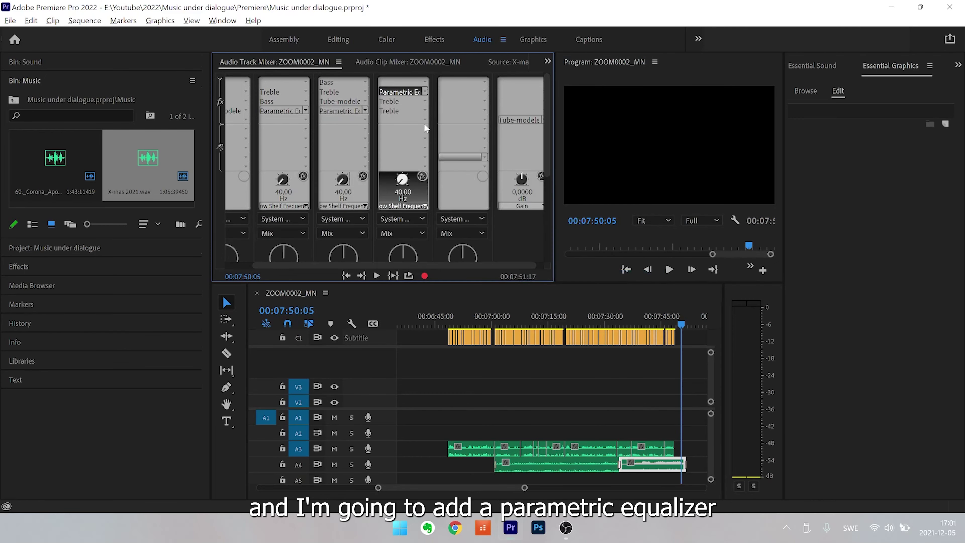
- Dip the music EQ bands at 1049, 2921, 9582 and 17238 Hz by 2.4–3.3 dB
{"action": "double_click", "coordinate": [408, 91]}
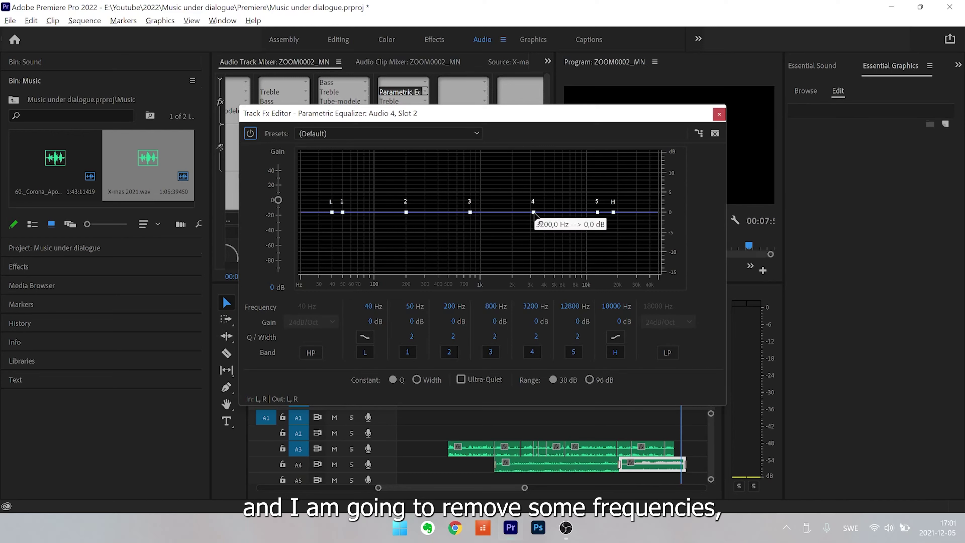
{"action": "left_click_drag", "start_coordinate": [533, 211], "coordinate": [534, 216]}
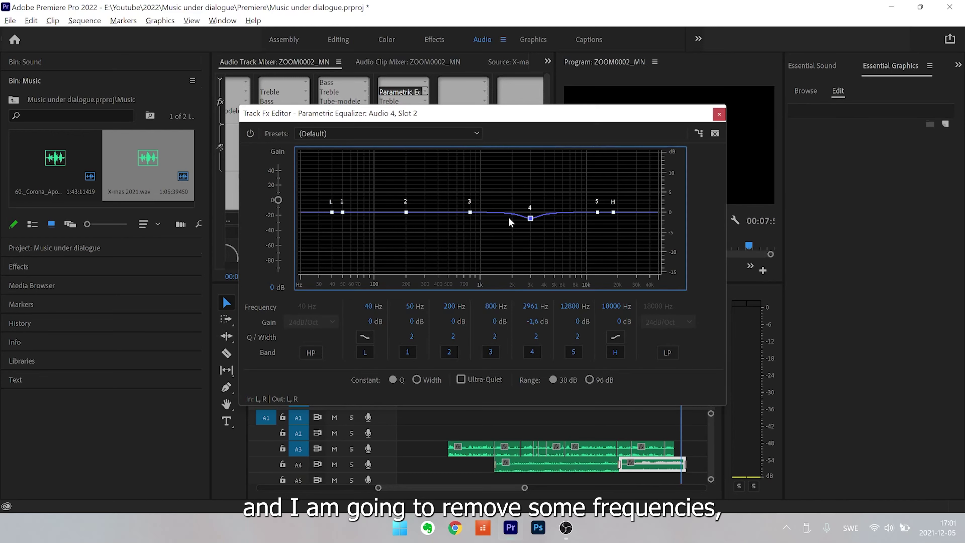
{"action": "left_click_drag", "start_coordinate": [470, 211], "coordinate": [494, 228]}
{"action": "mouse_move", "coordinate": [599, 215]}
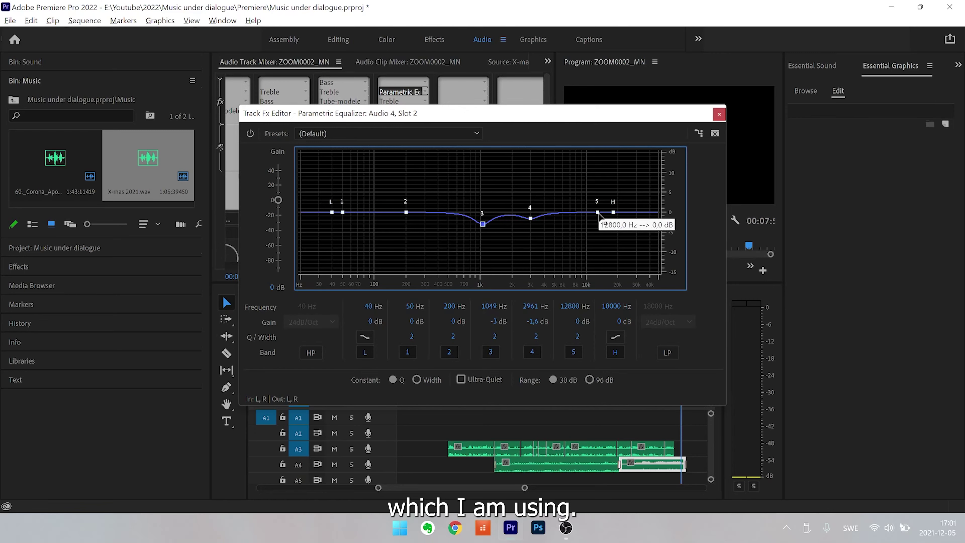
{"action": "mouse_move", "coordinate": [599, 215]}
{"action": "left_mouse_down"}
{"action": "mouse_move", "coordinate": [589, 227]}
{"action": "mouse_move", "coordinate": [611, 224]}
{"action": "left_mouse_up"}
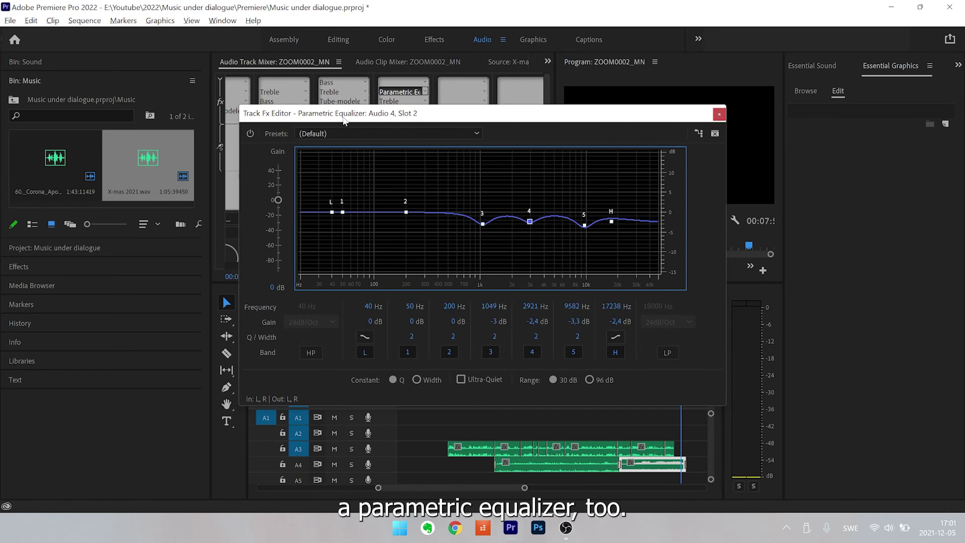
{"action": "left_click", "coordinate": [719, 114]}
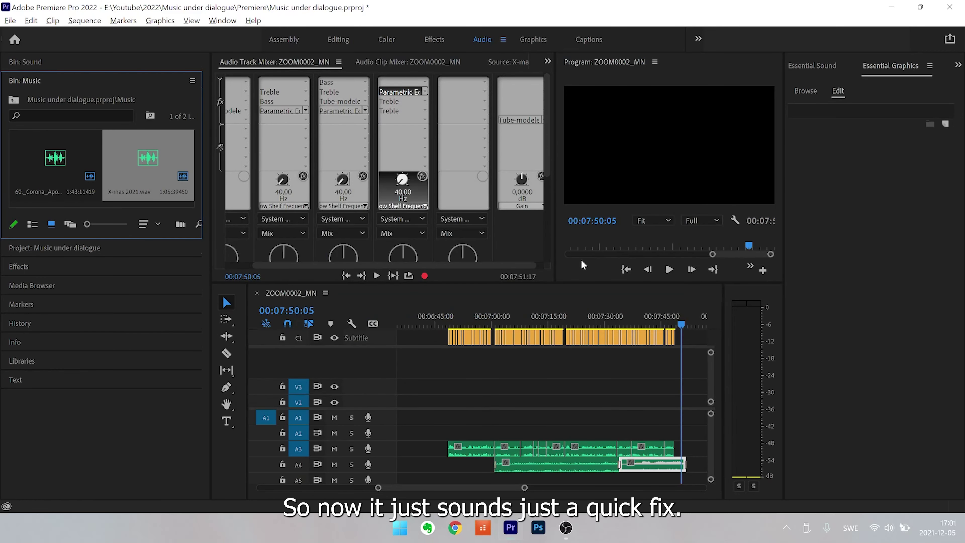
- Replay from about 07:31 and toggle the music track's Treble cut bypass to compare
{"action": "left_click", "coordinate": [608, 322]}
{"action": "key", "text": "space"}
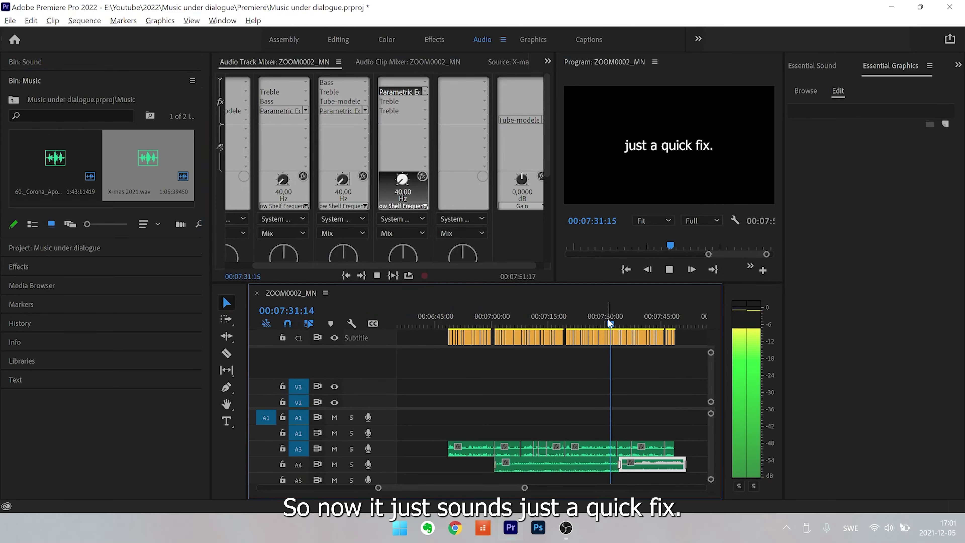
{"action": "left_click", "coordinate": [424, 101]}
{"action": "left_click", "coordinate": [422, 101]}
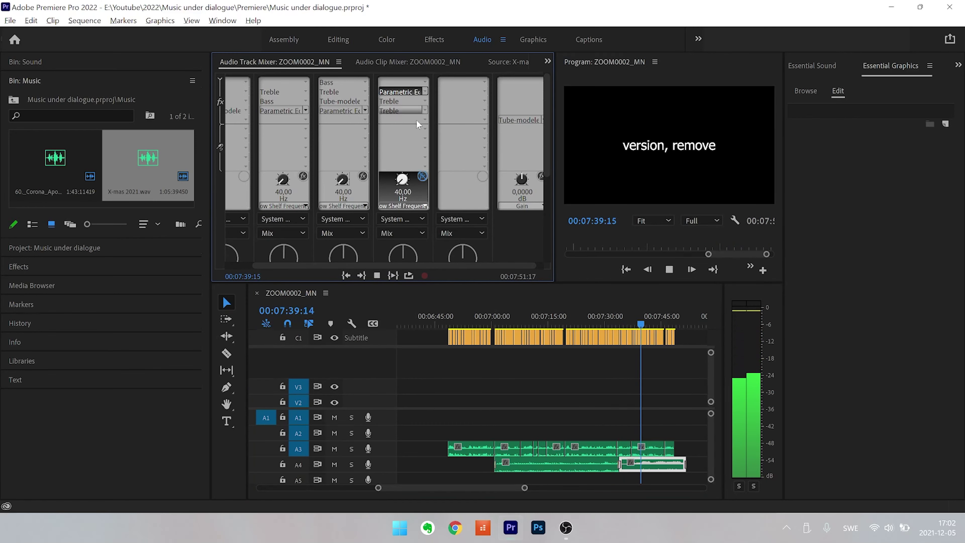
{"action": "left_click", "coordinate": [405, 100]}
{"action": "left_click", "coordinate": [422, 177]}
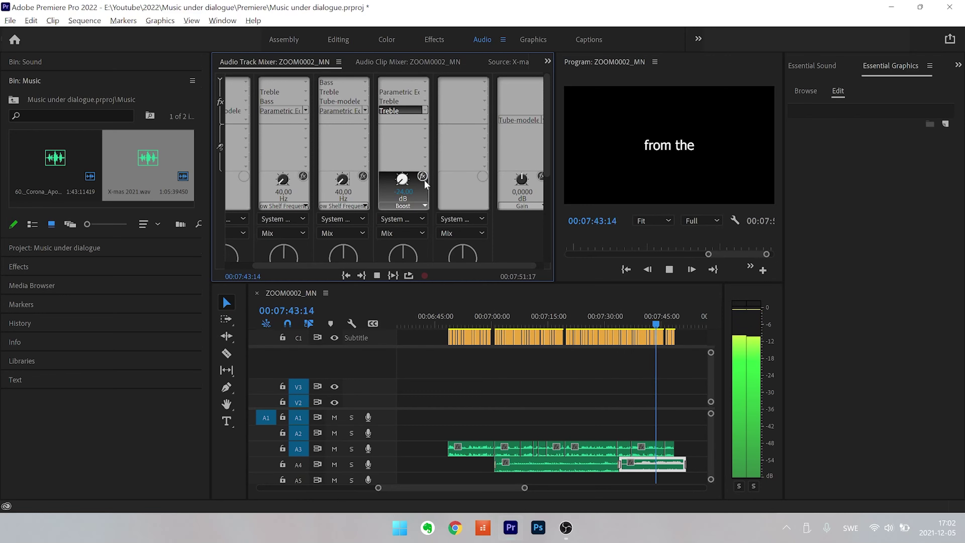